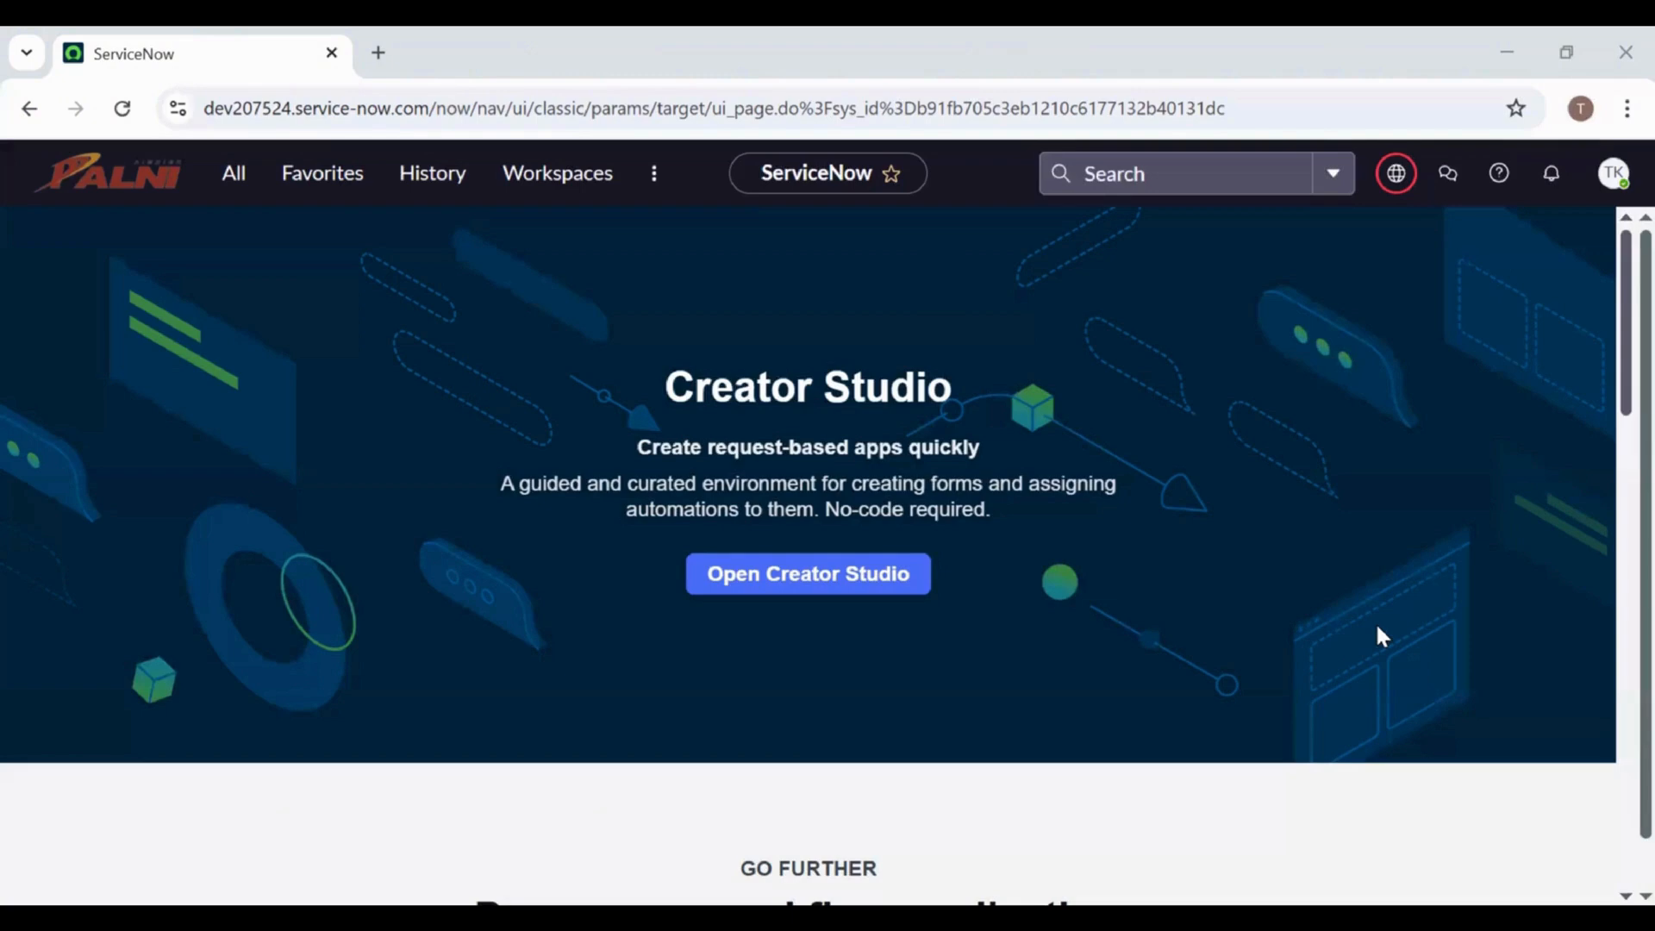
Create a Global update set named "My demo update set" and make it the current update set.
left_click(1401, 177)
left_click(1574, 303)
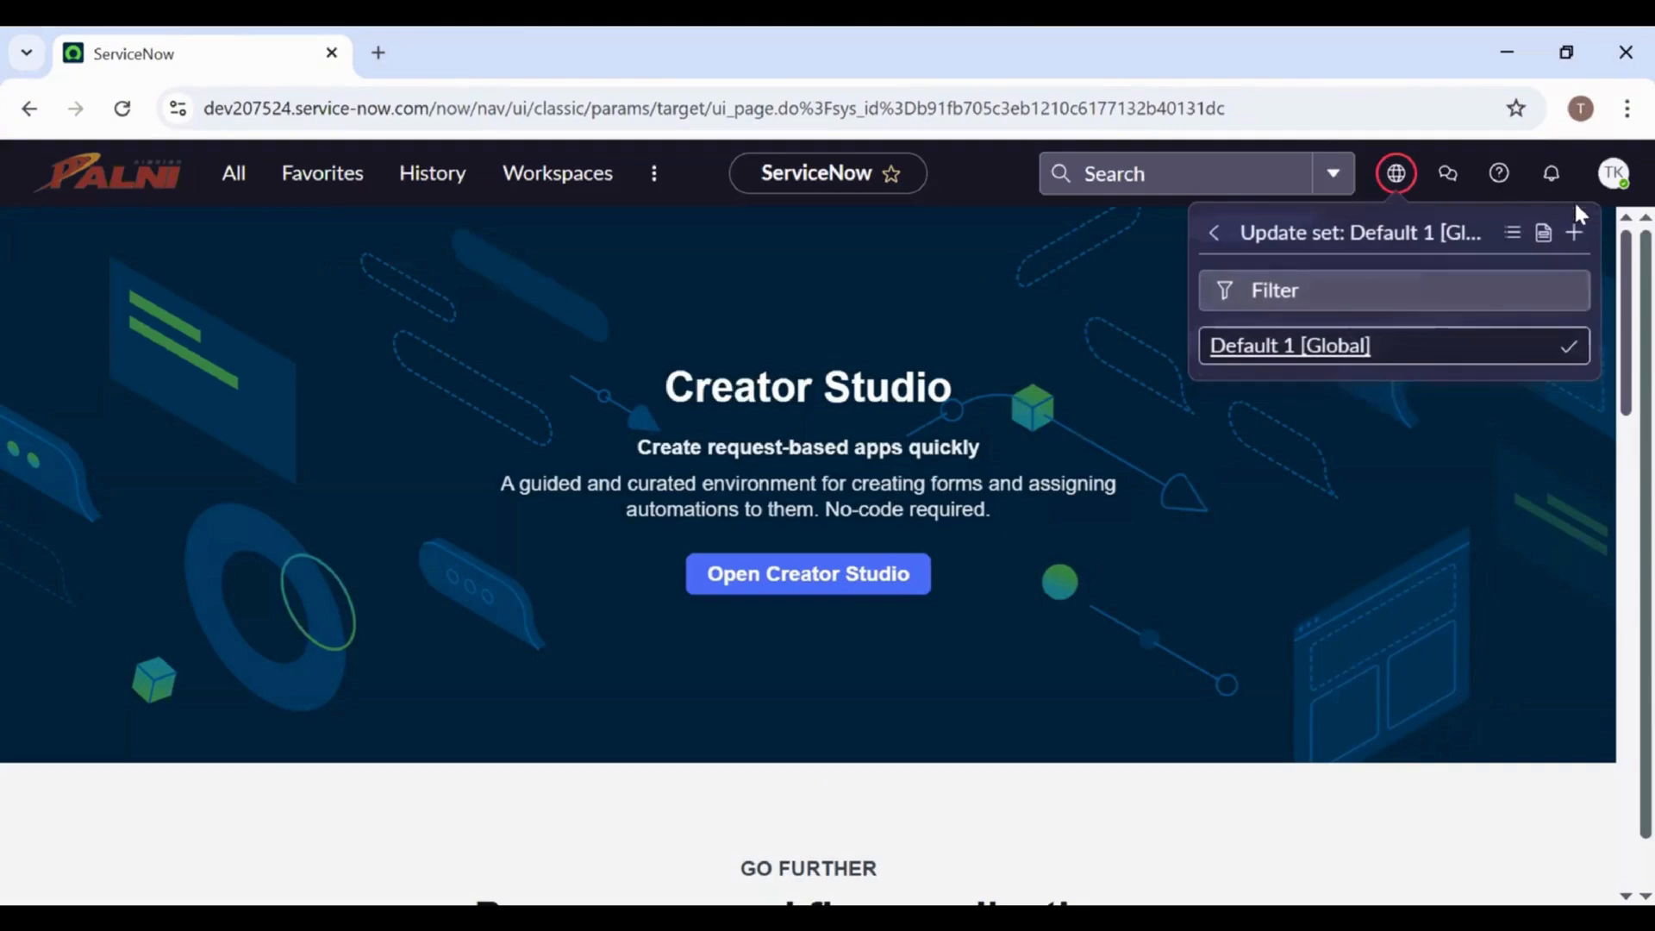
left_click(1566, 235)
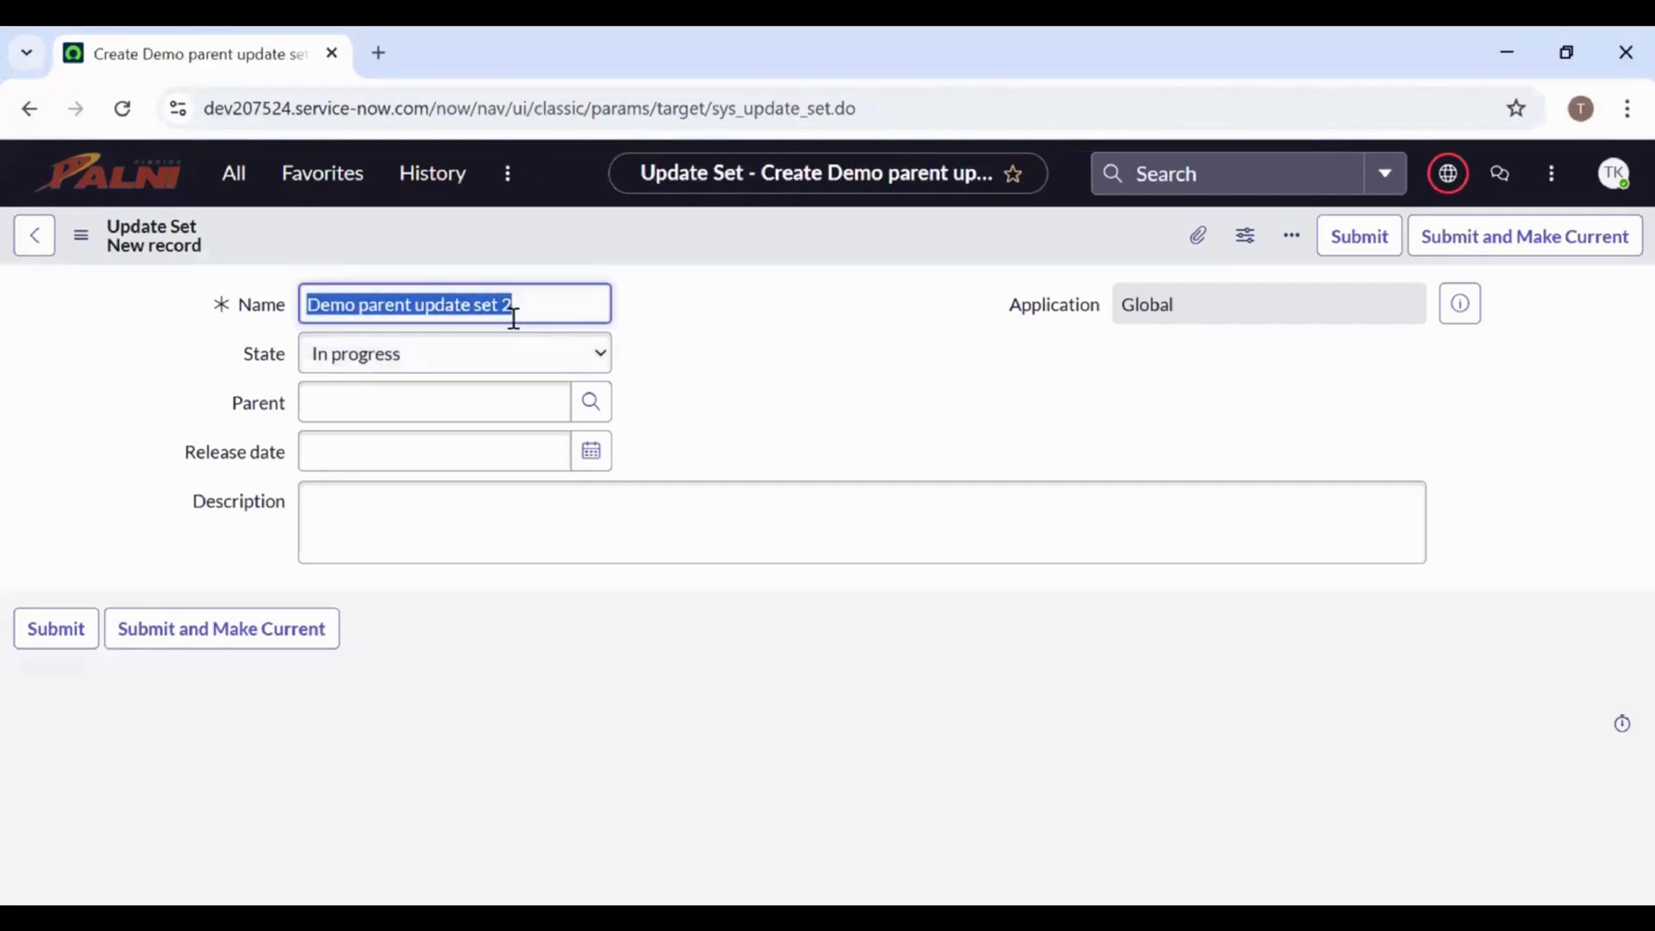
type("My ")
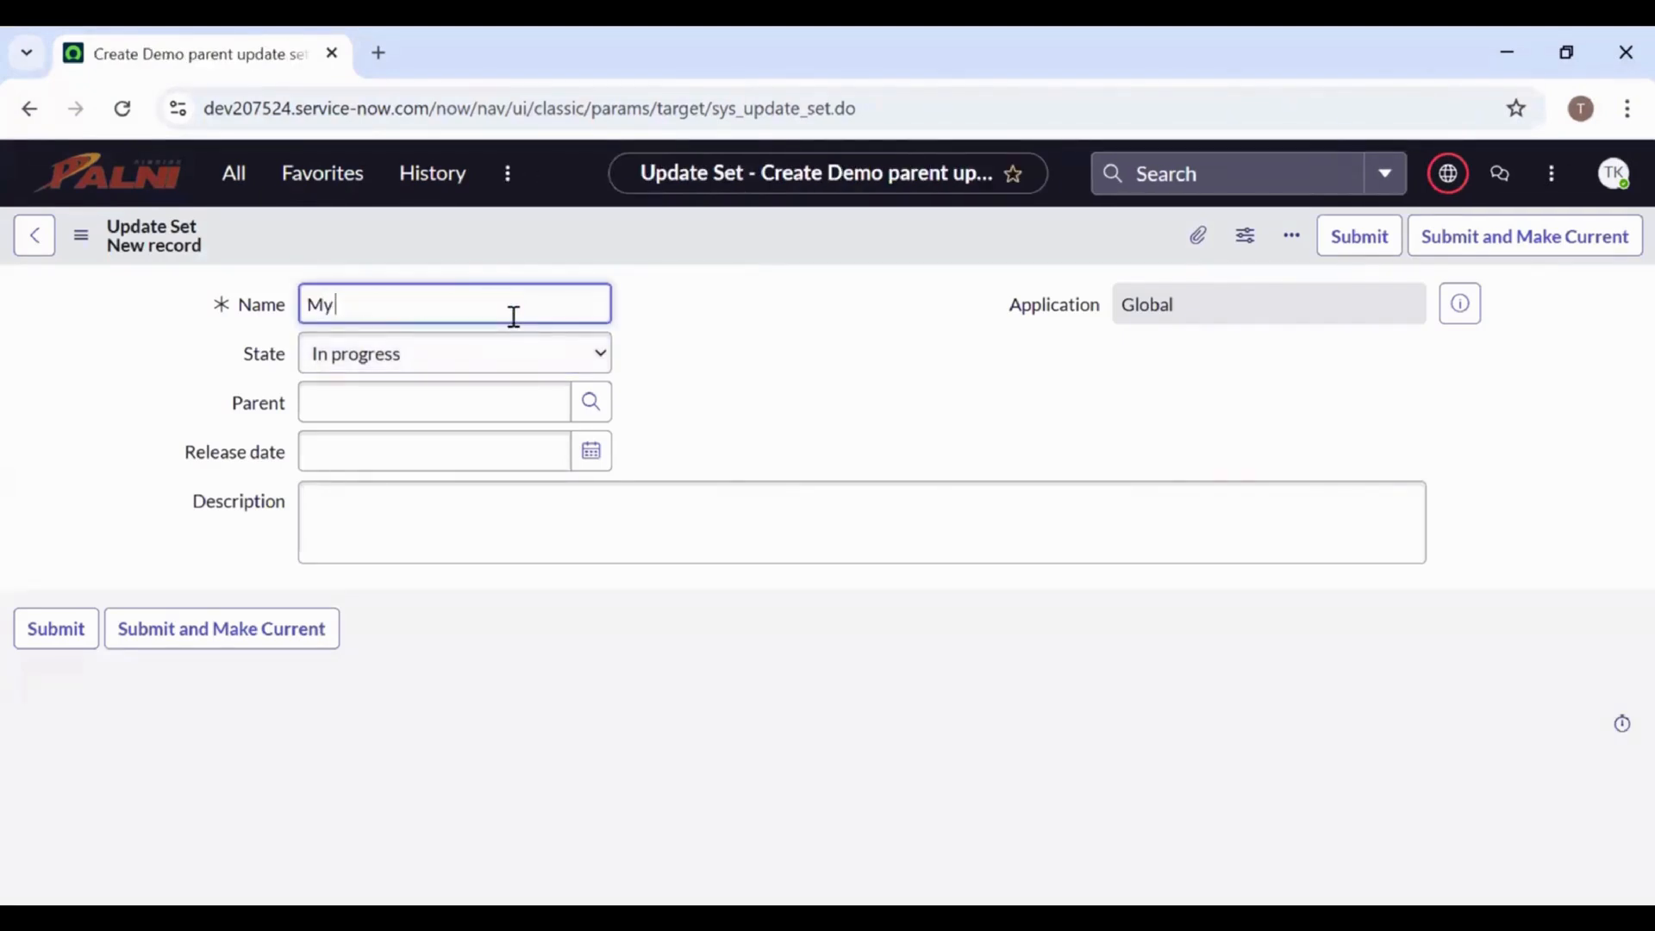
type("demo update set")
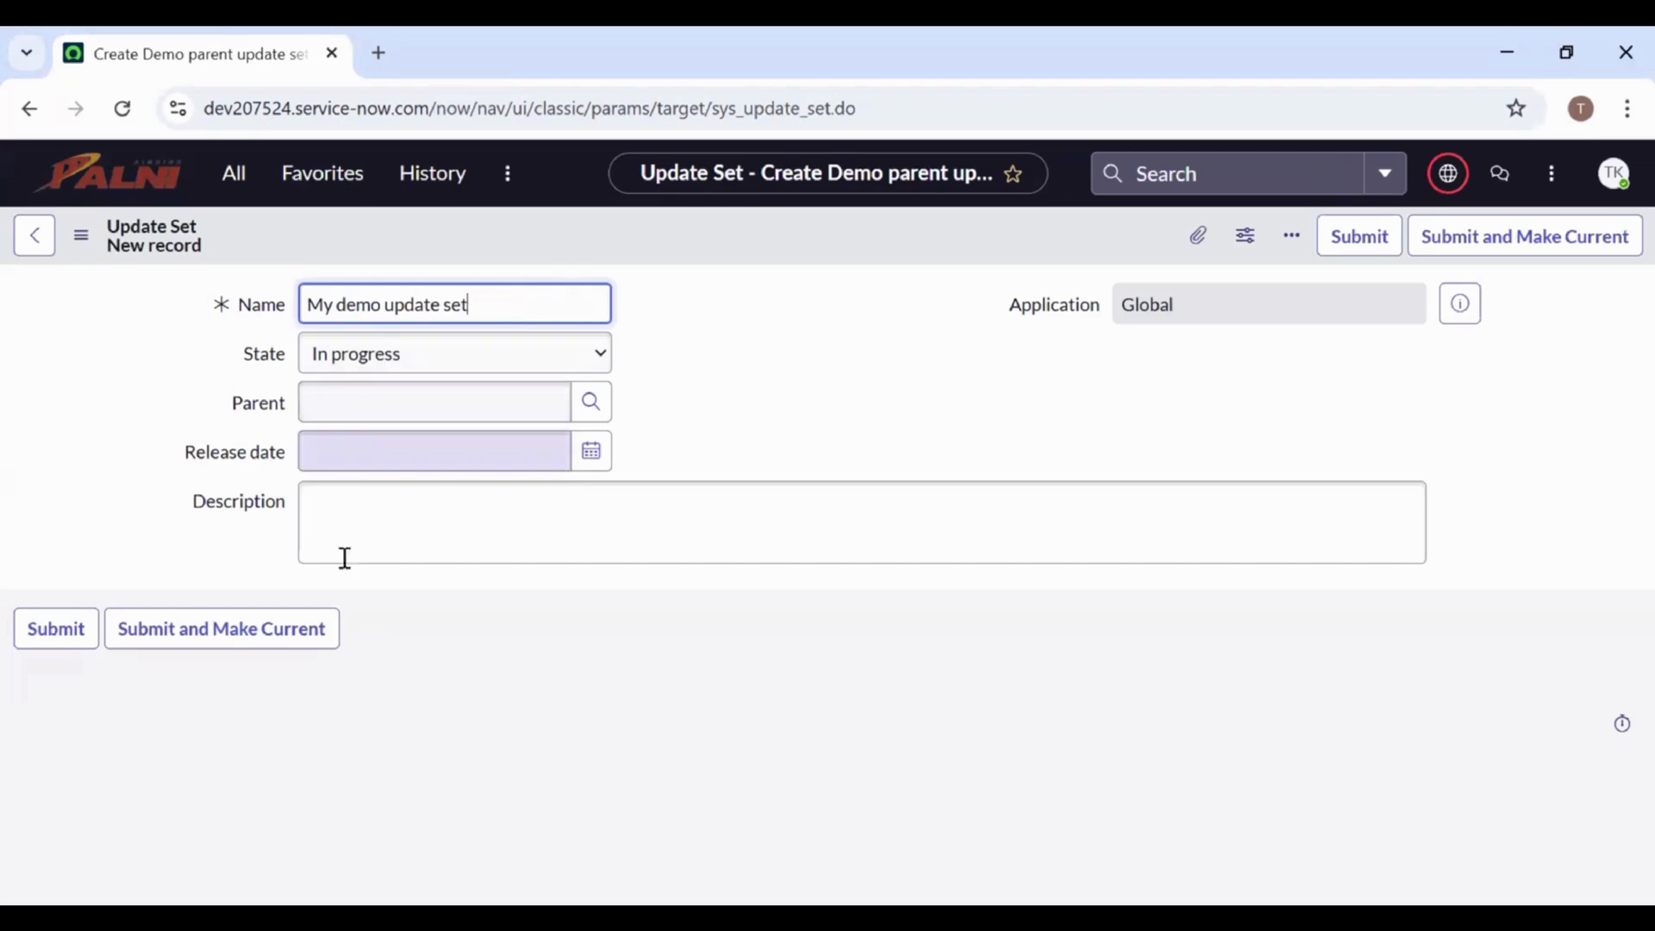
left_click(257, 639)
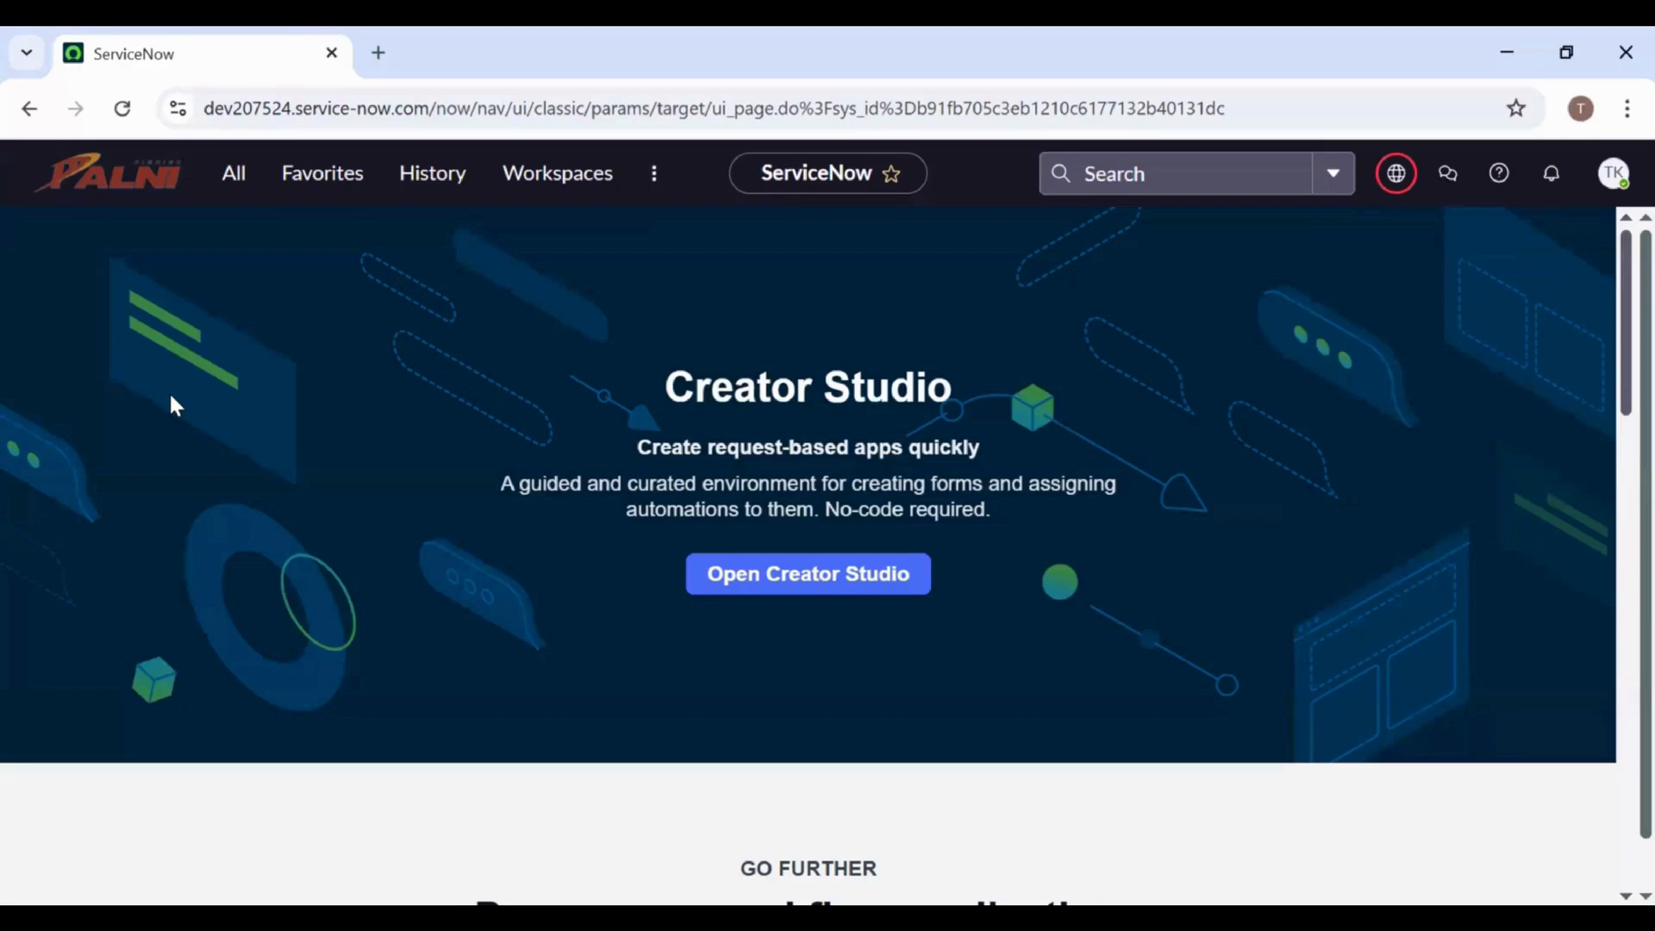
Open a new incident record form through the navigator with incident.do.
left_click(233, 173)
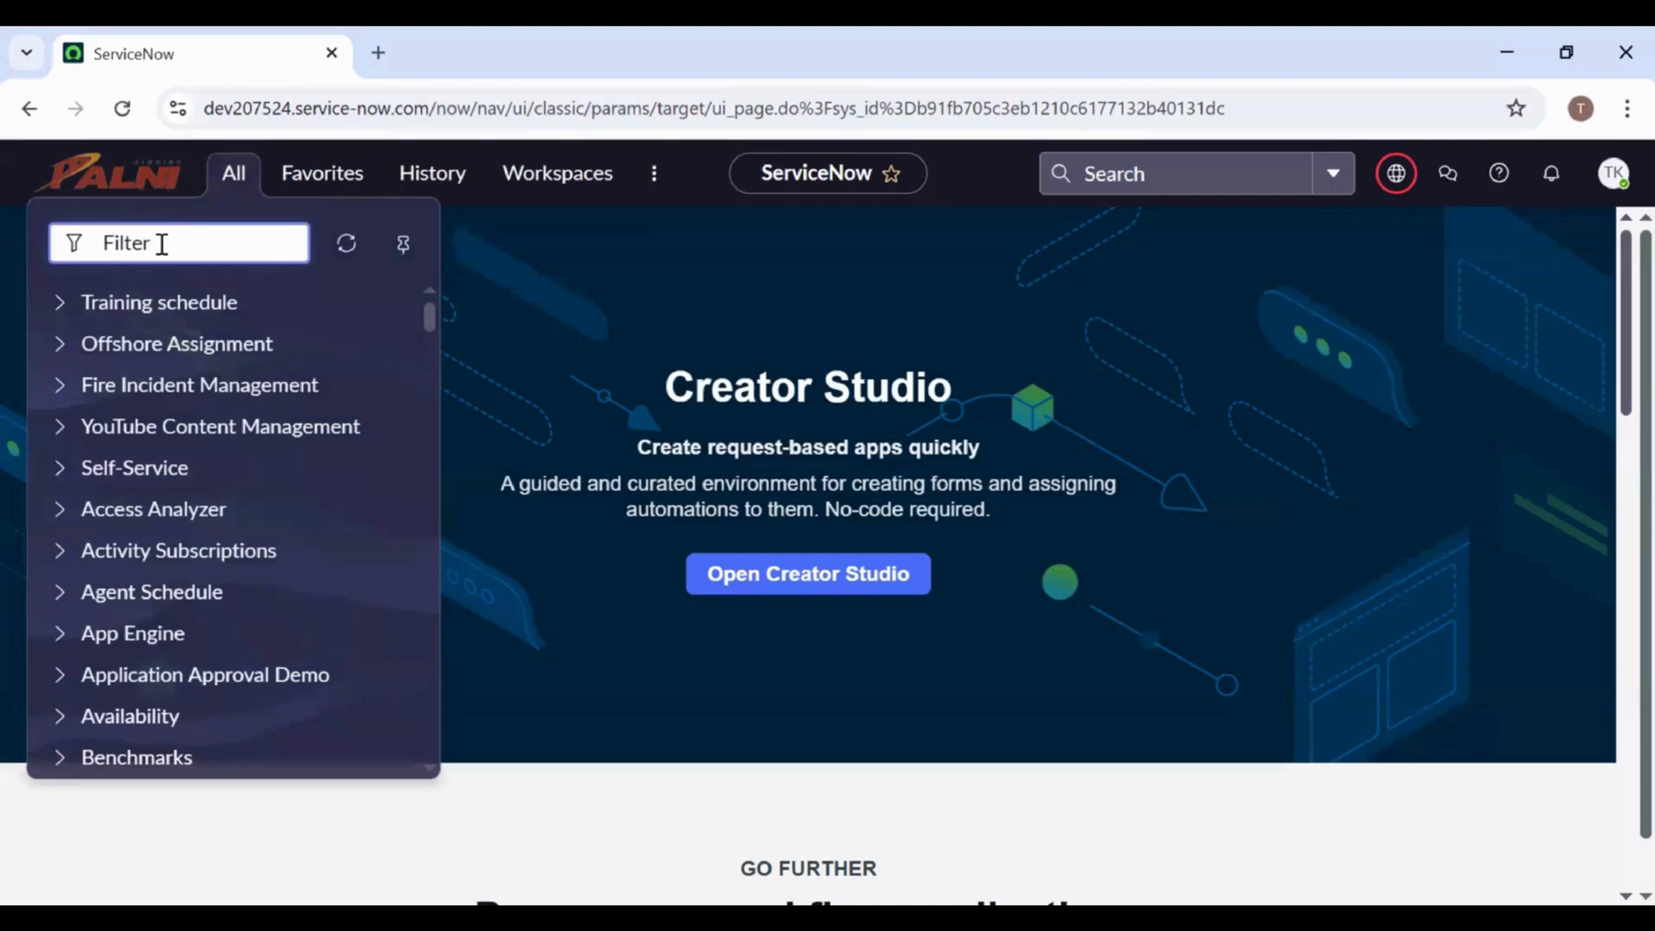
type("inc")
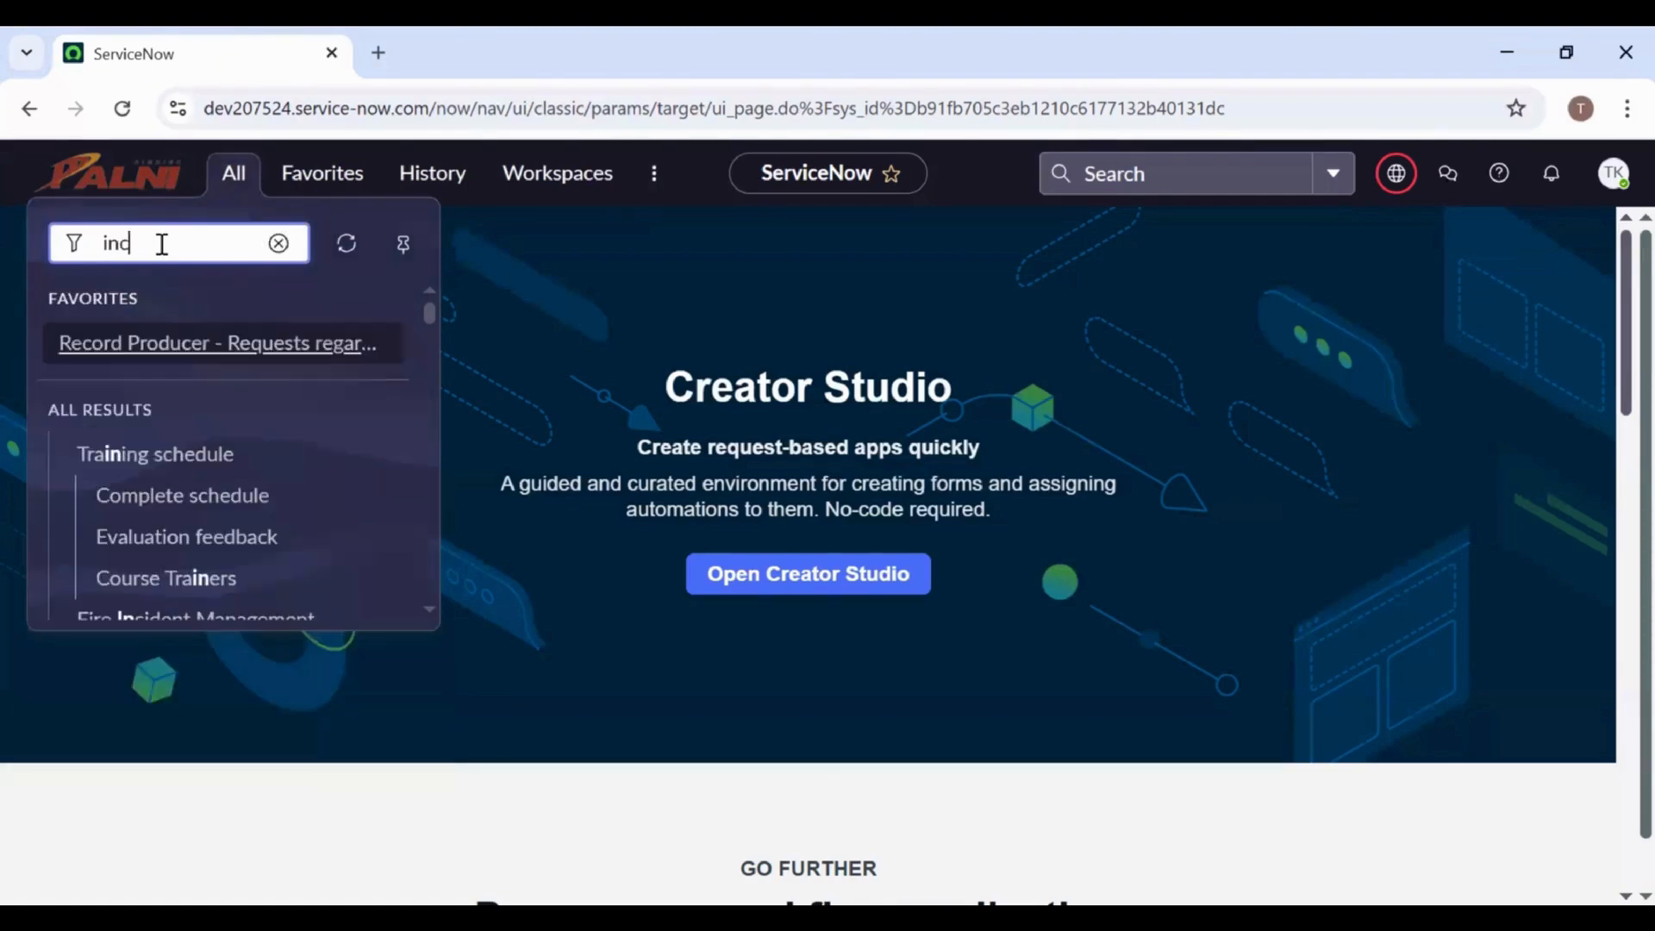
type("ident.do")
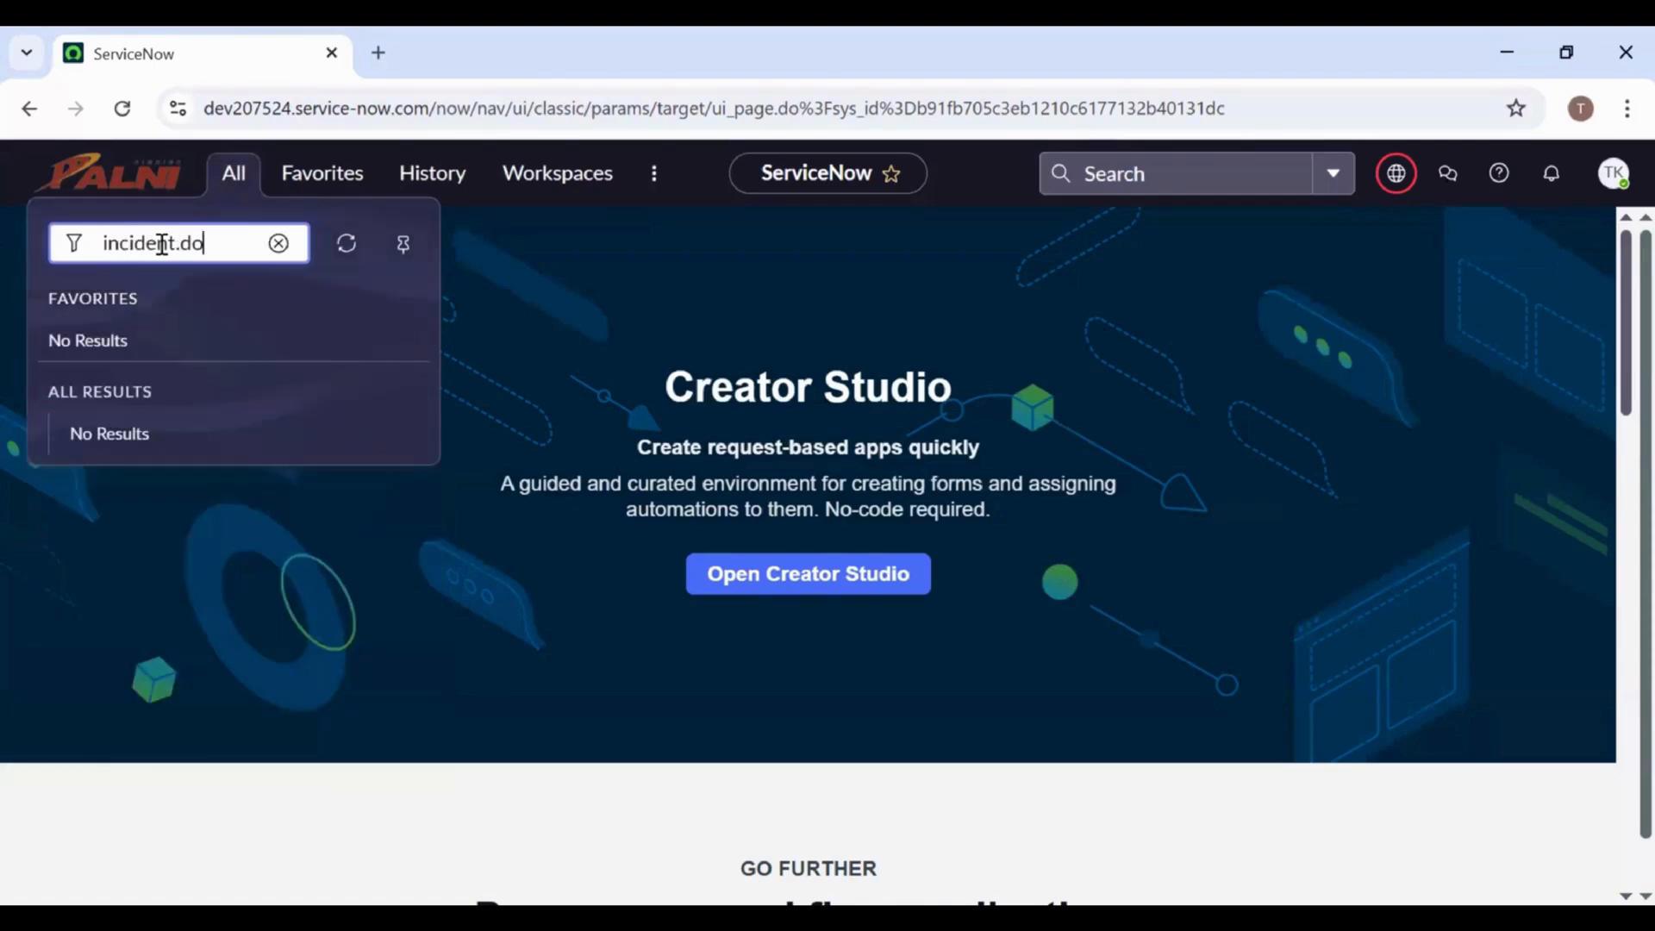
key("Return")
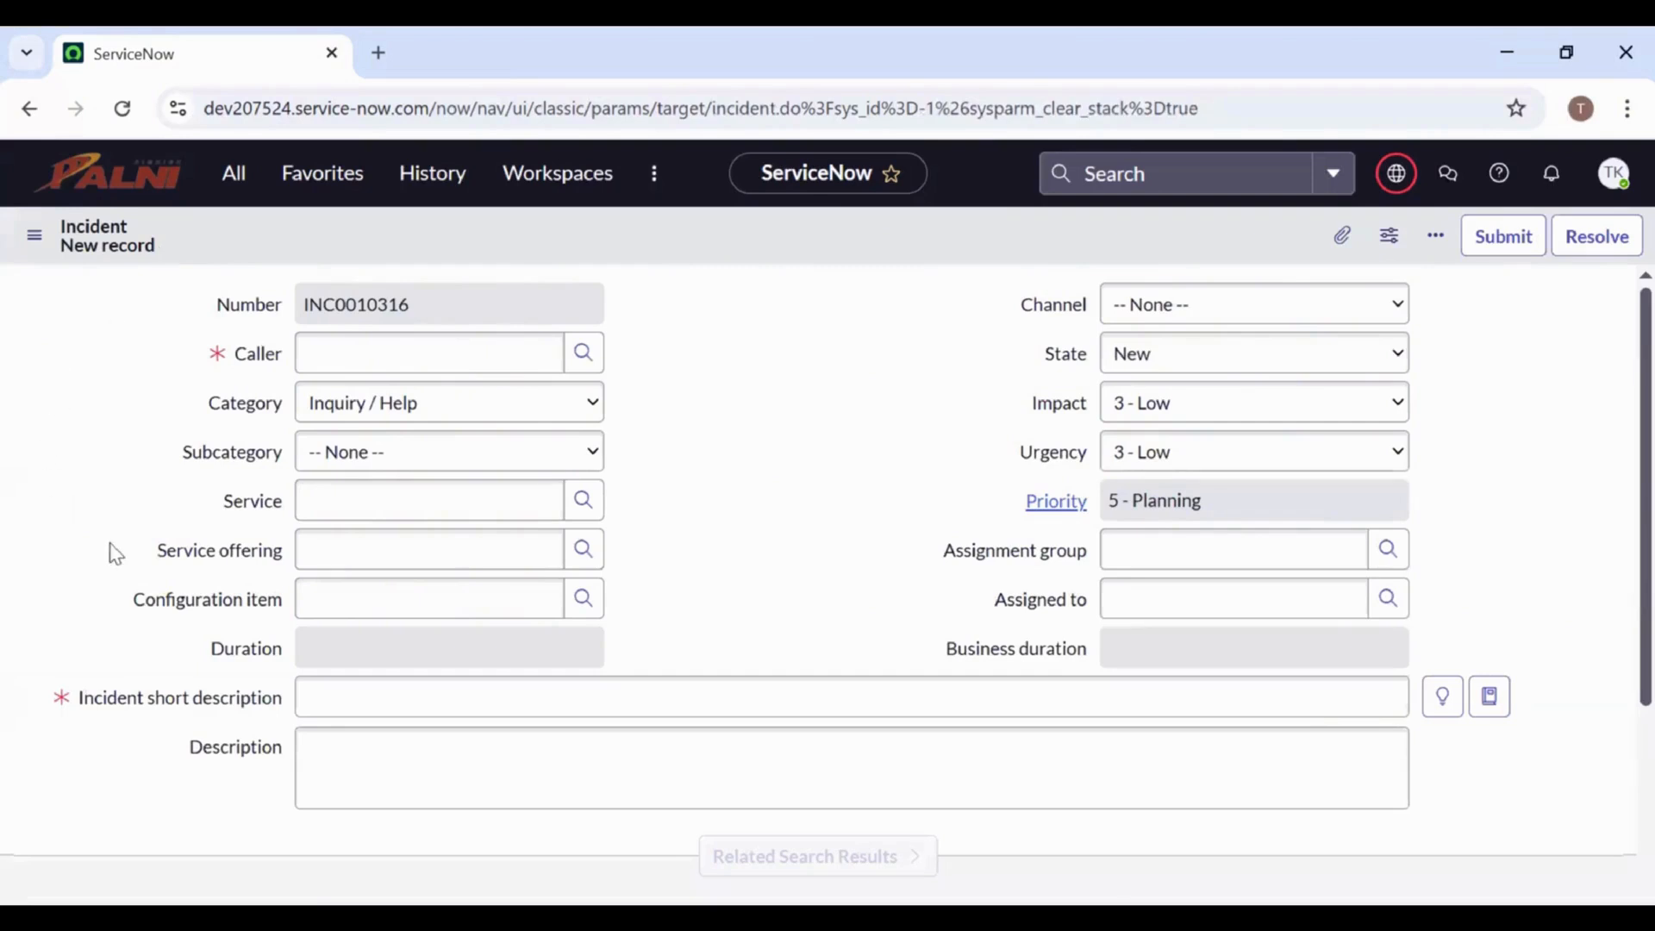
Change the incident Description field's column label to "Title" in its dictionary entry and save the entry.
scroll(115, 554, "down", 3)
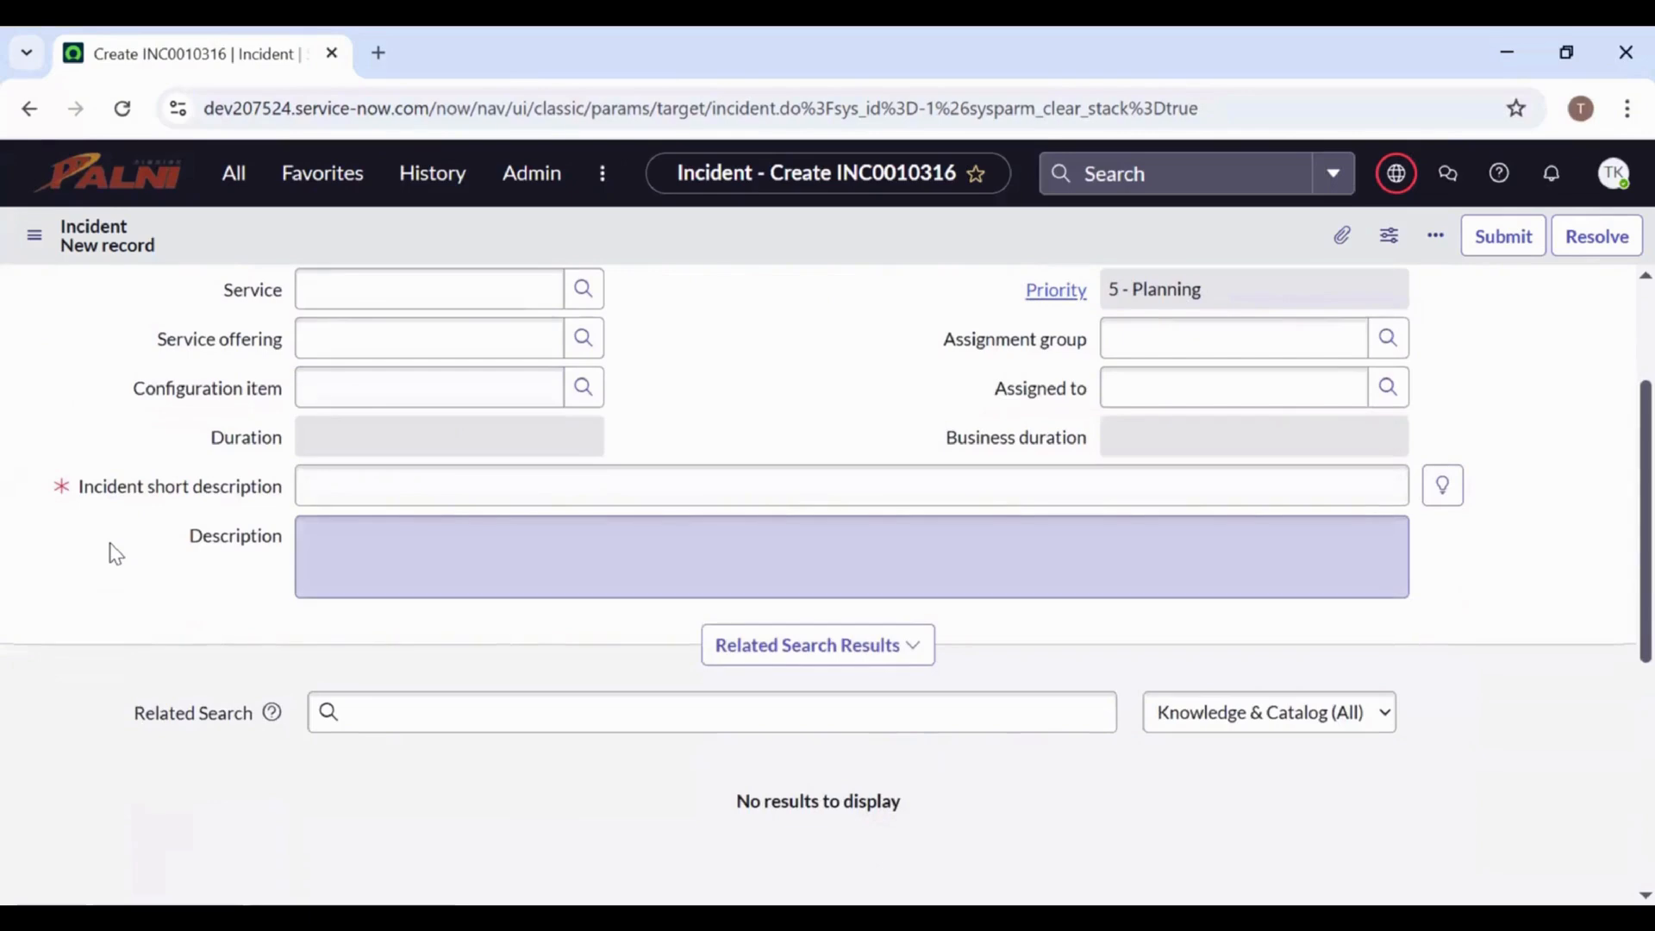
scroll(96, 480, "up", 2)
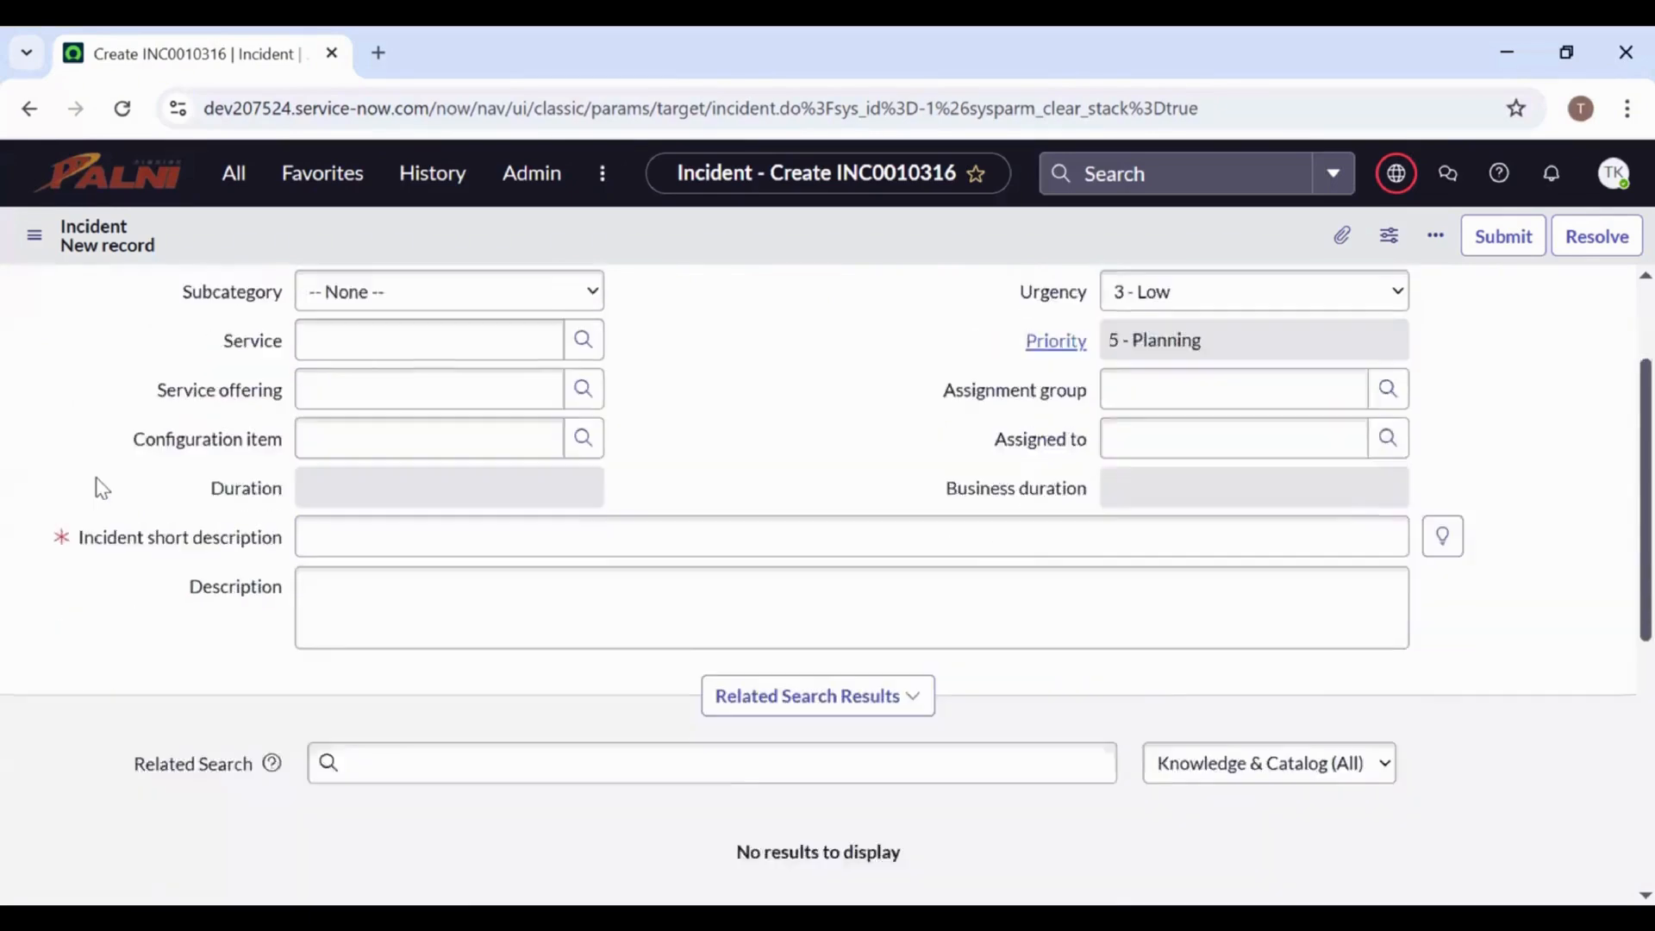
scroll(192, 536, "down", 3)
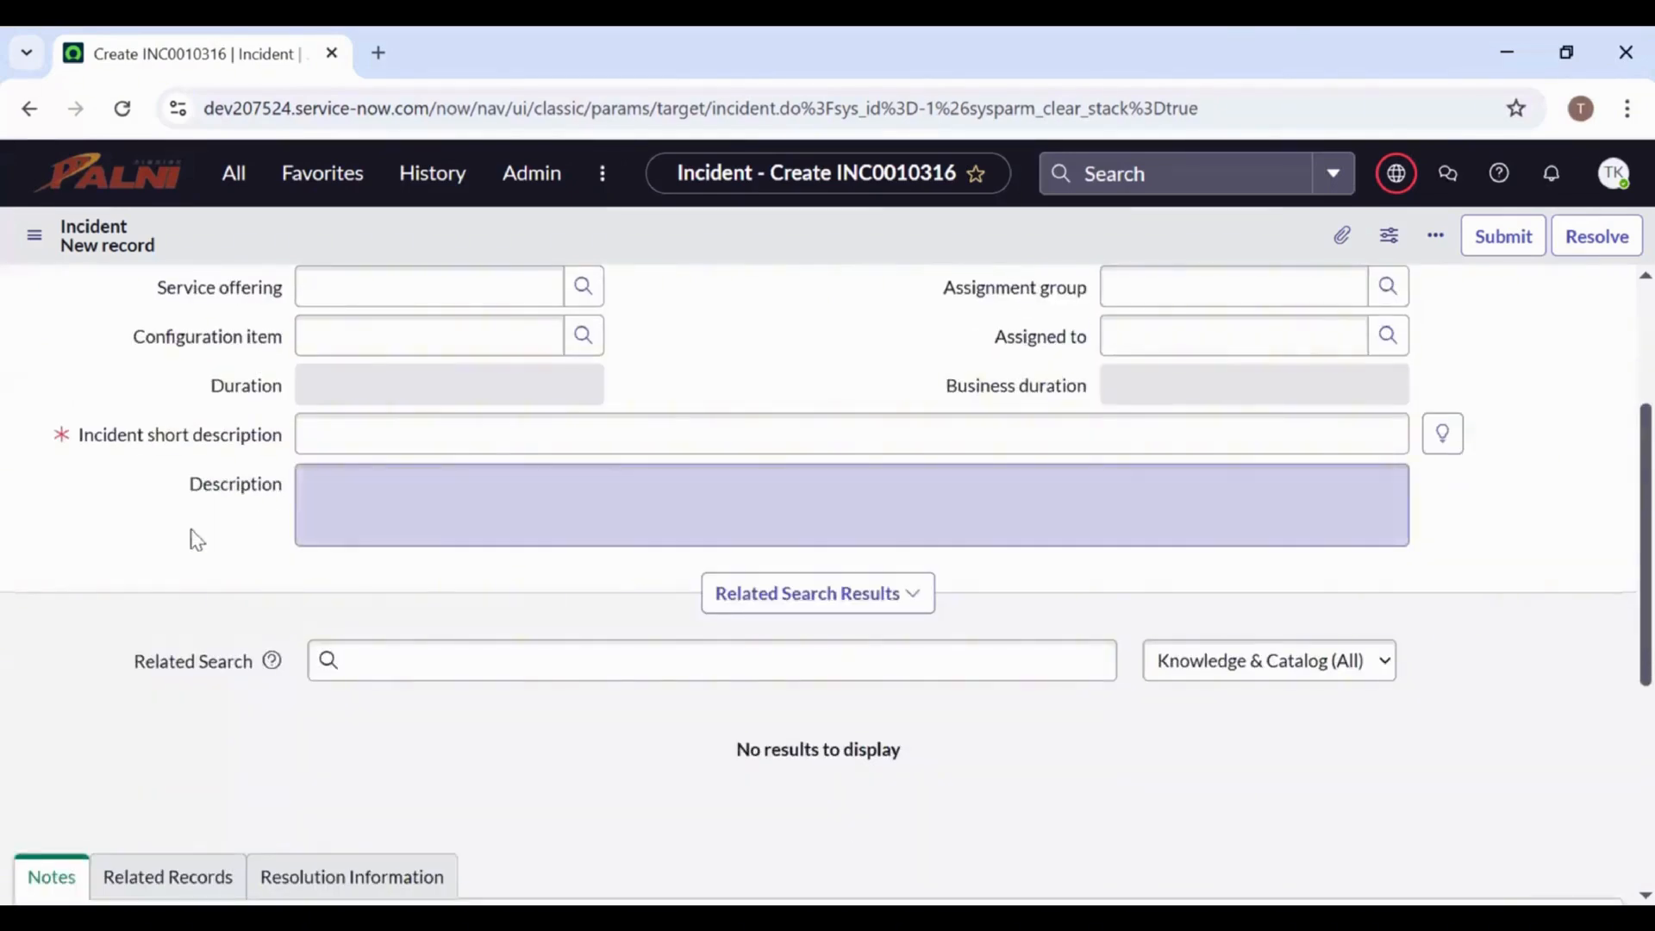
right_click(248, 490)
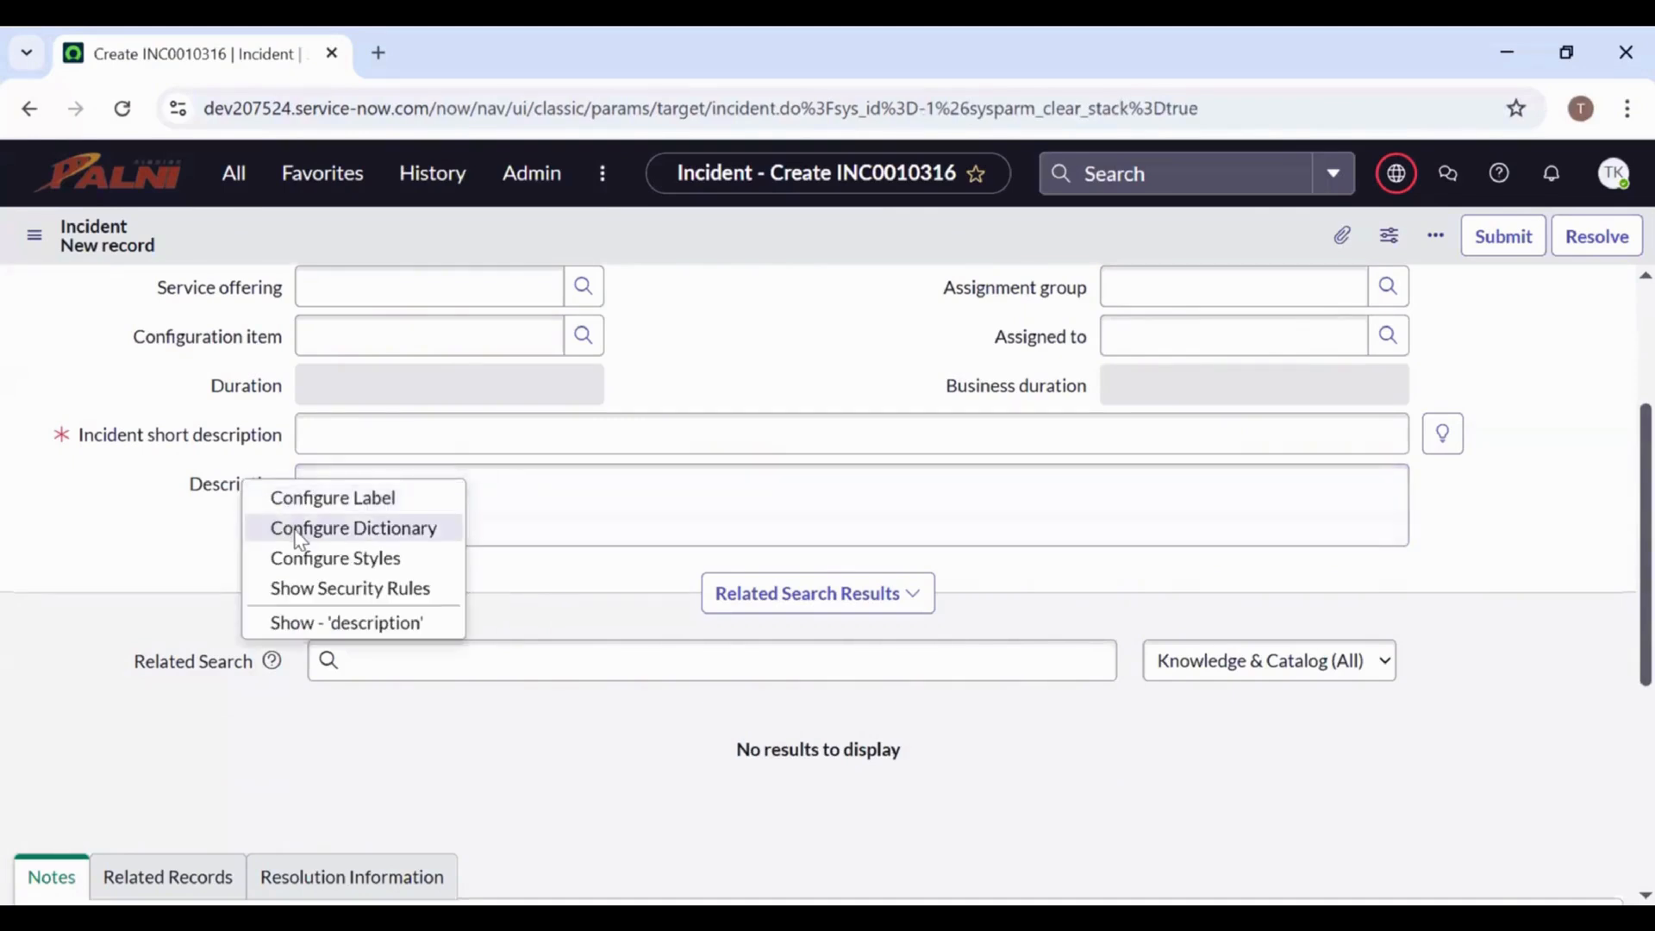
left_click(354, 528)
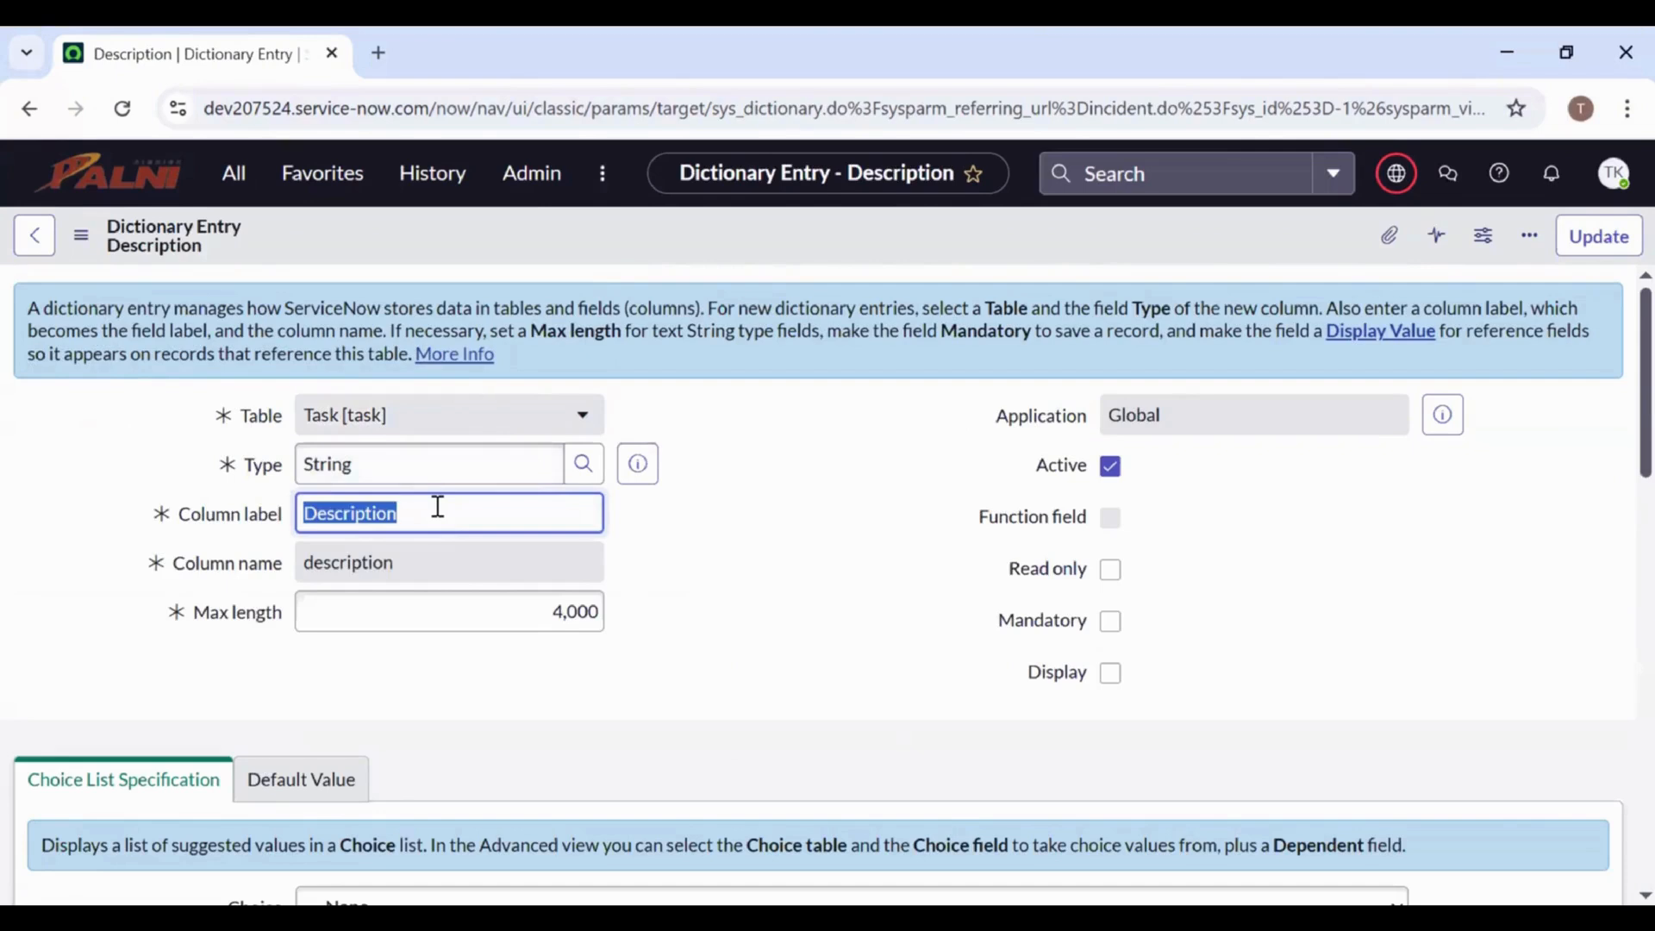
type("Title")
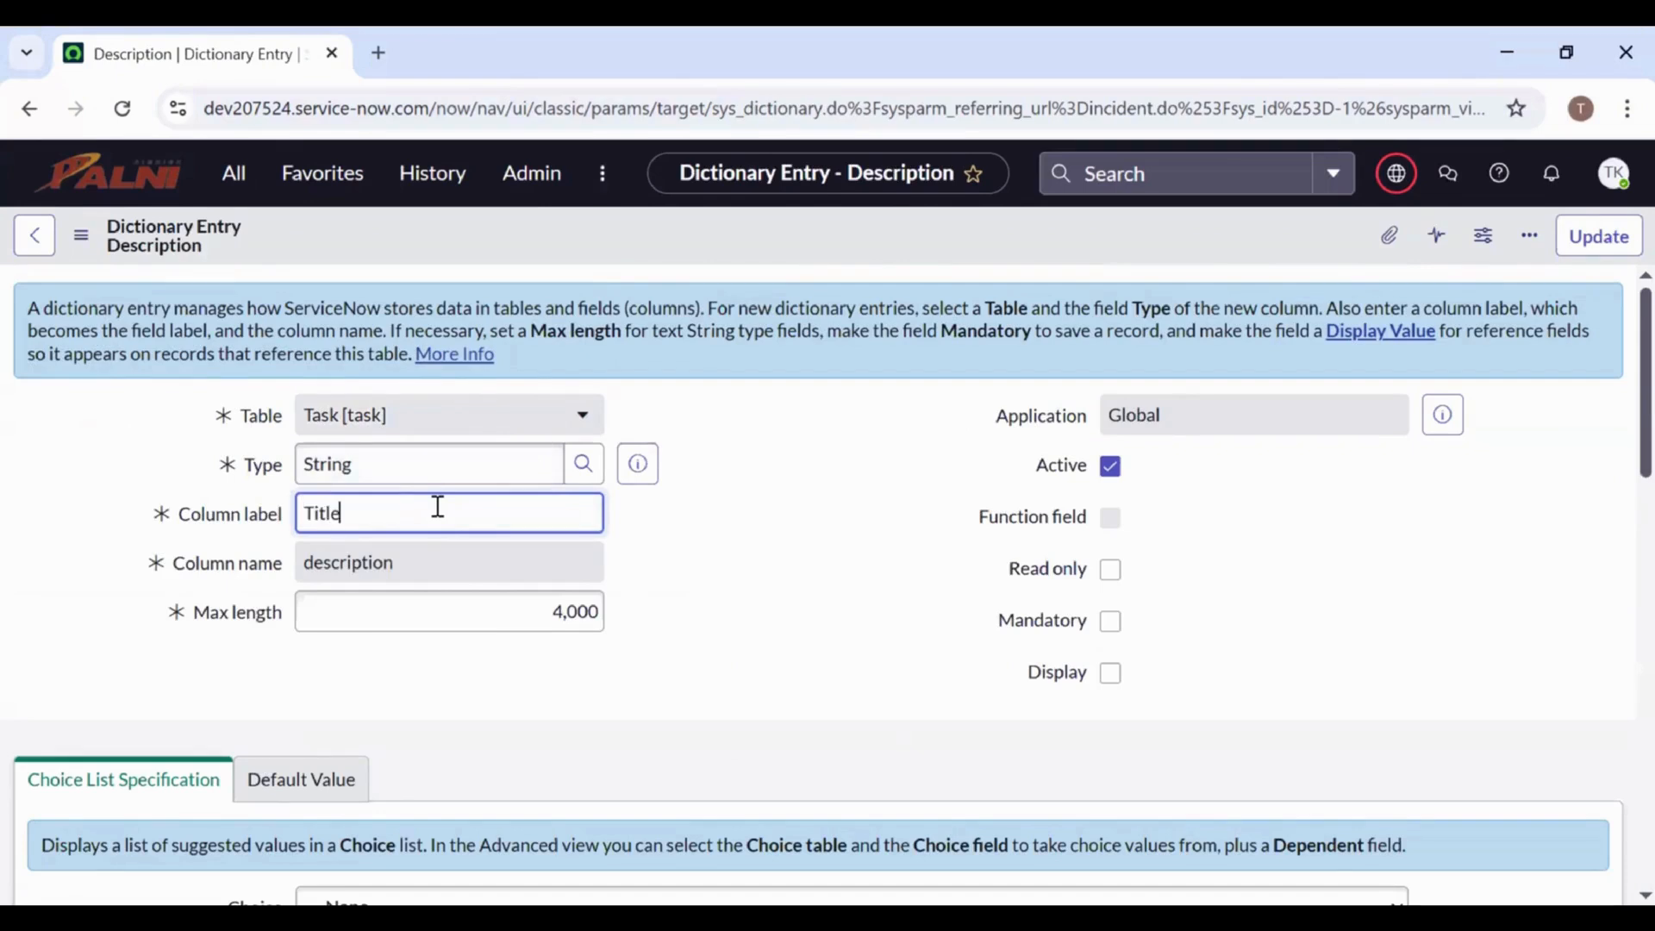
left_click(1609, 244)
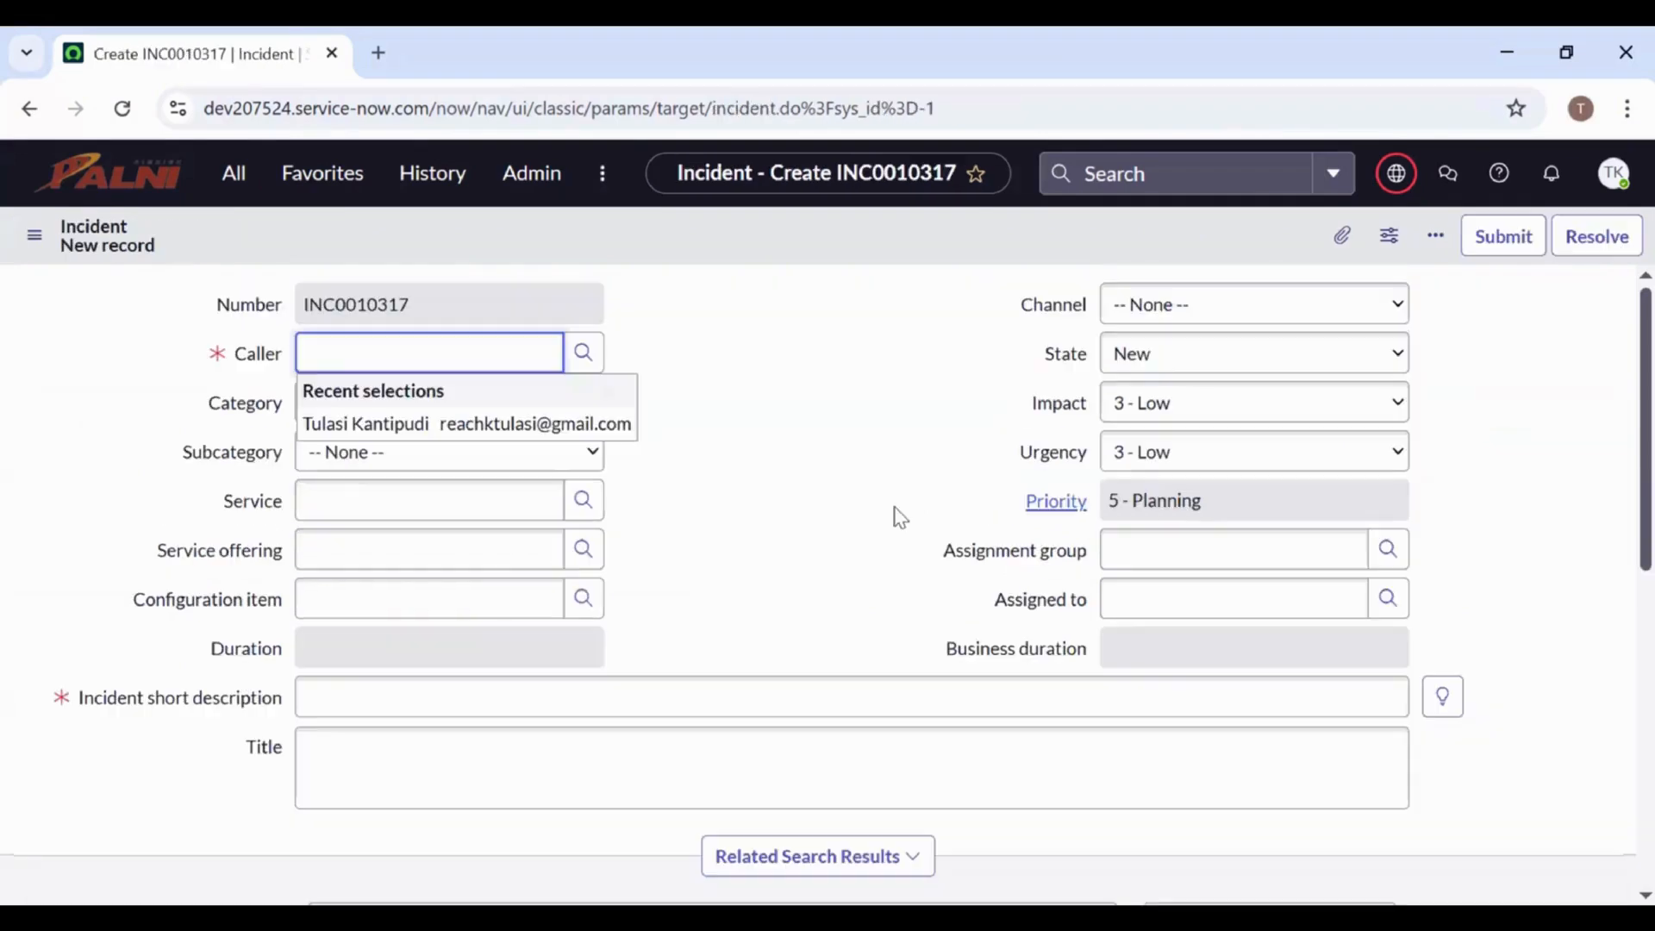
Find Local Update Sets in the navigator and open the "My demo update set" record.
left_click(226, 176)
type("lo")
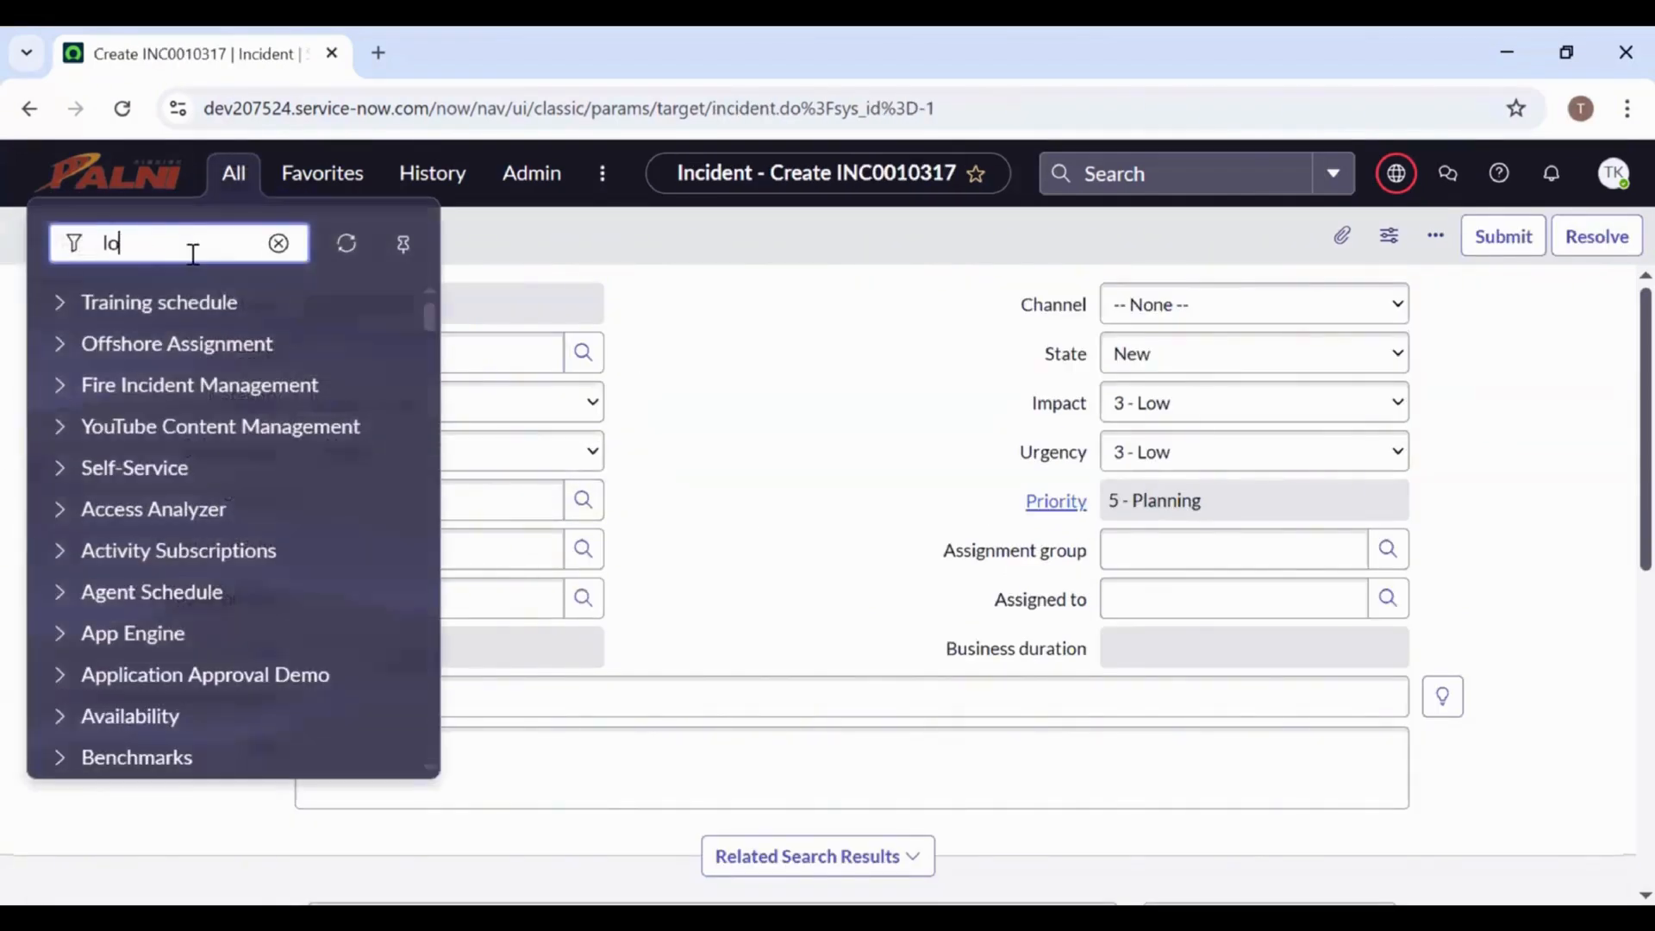
type("cal up")
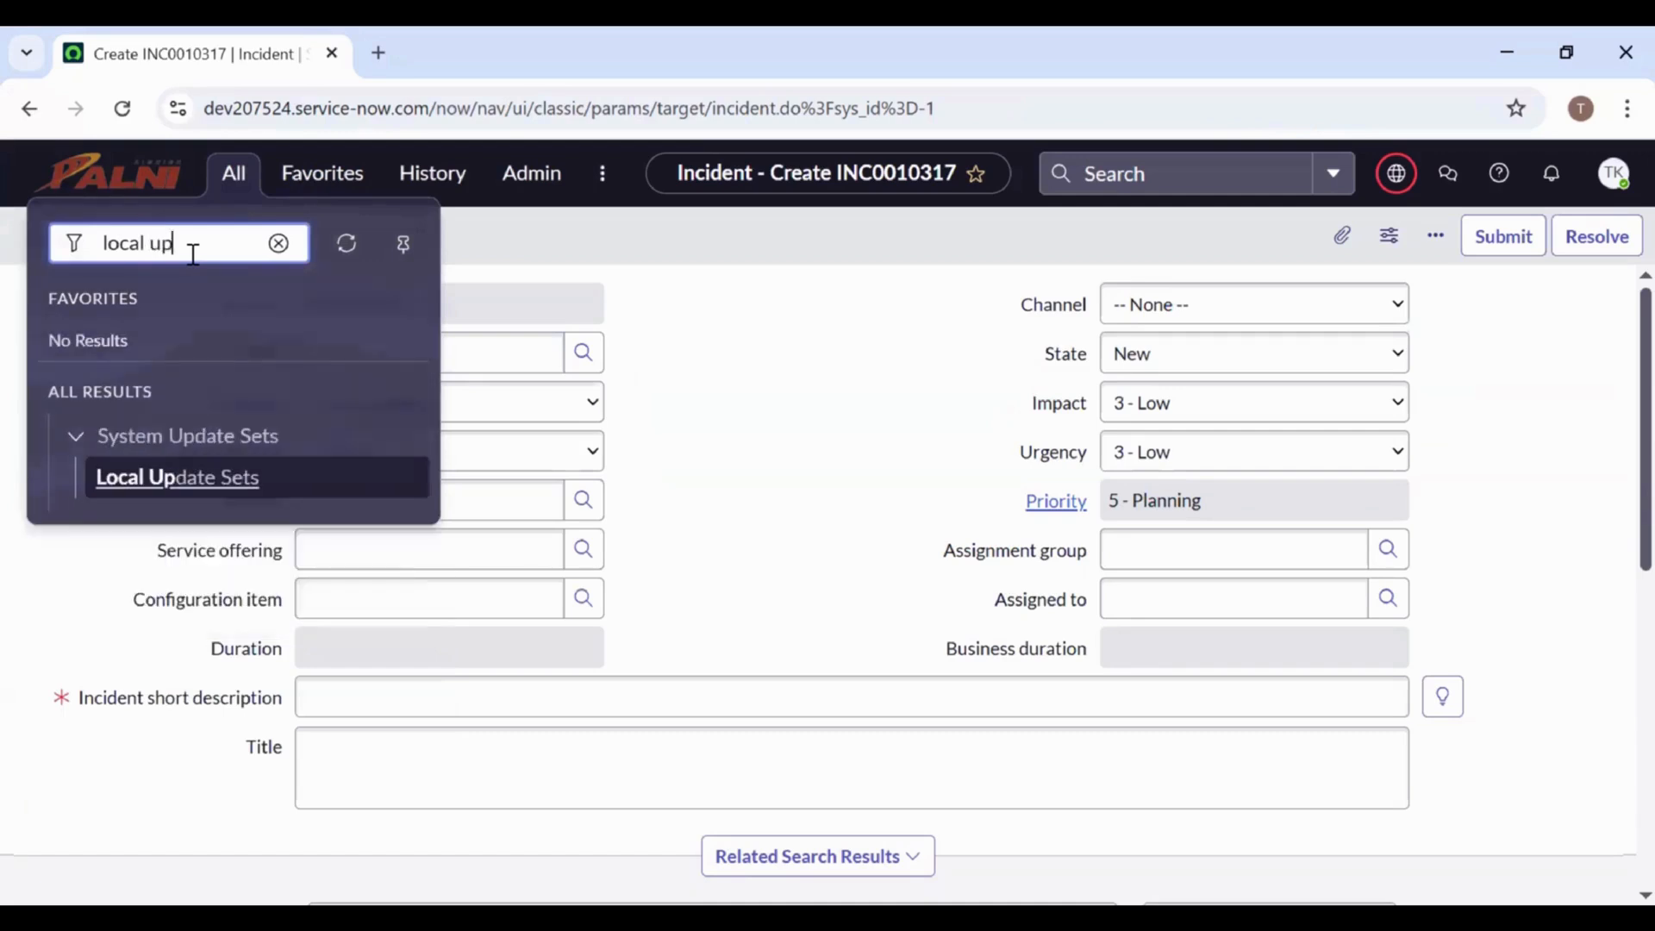
left_click(173, 487)
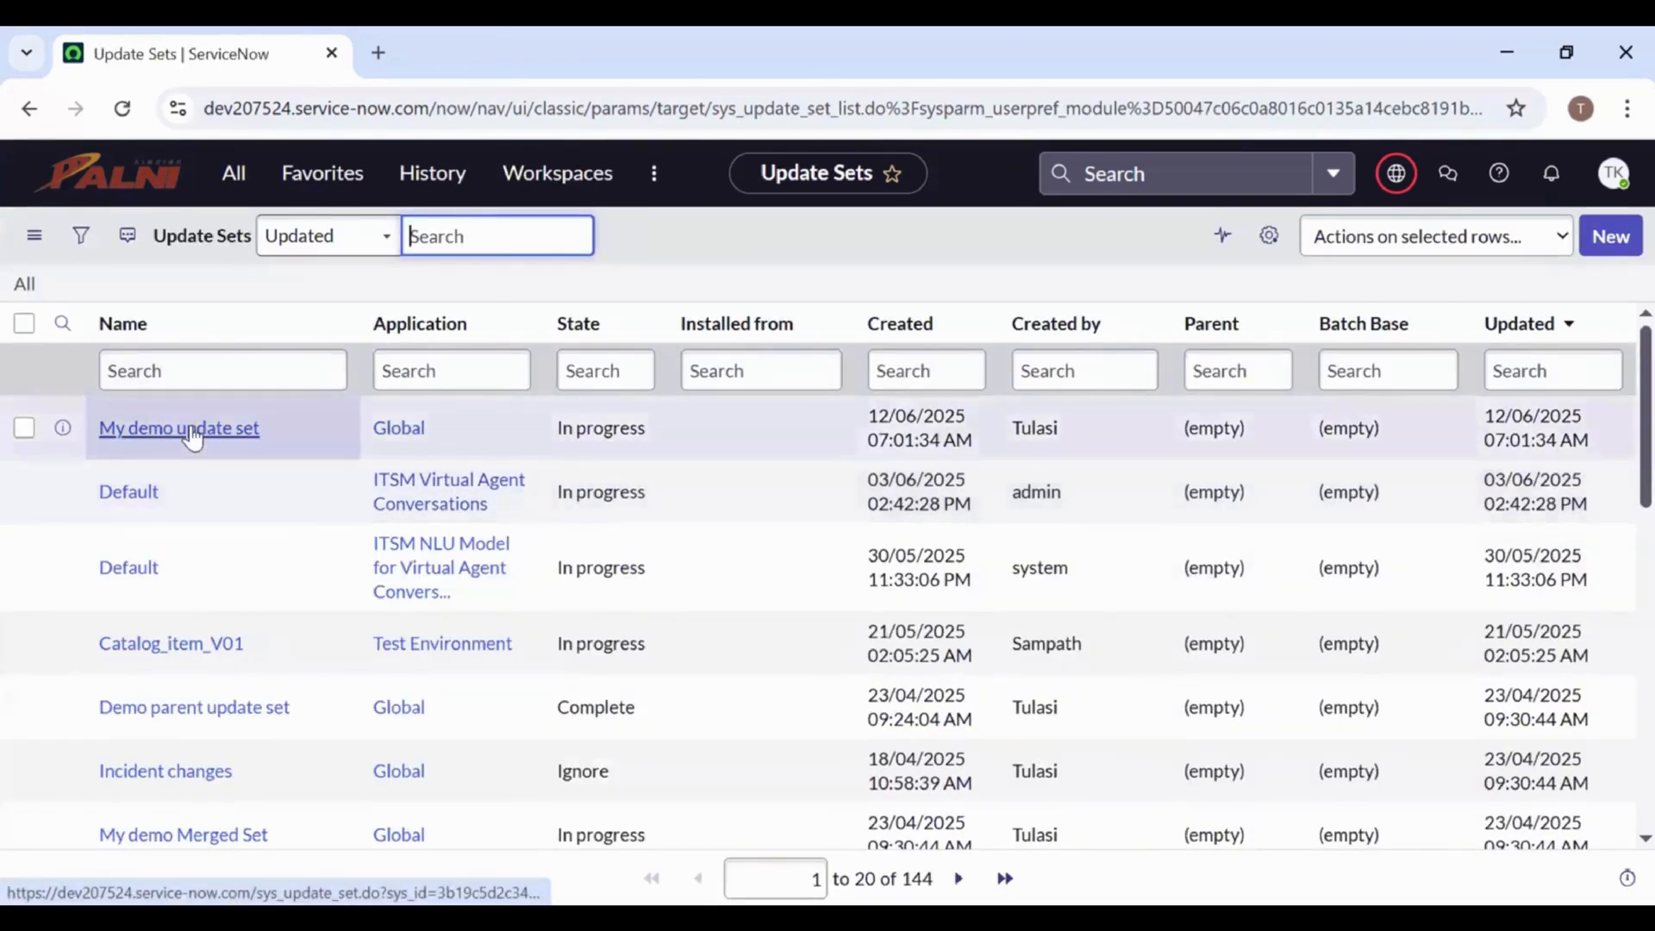
left_click(193, 428)
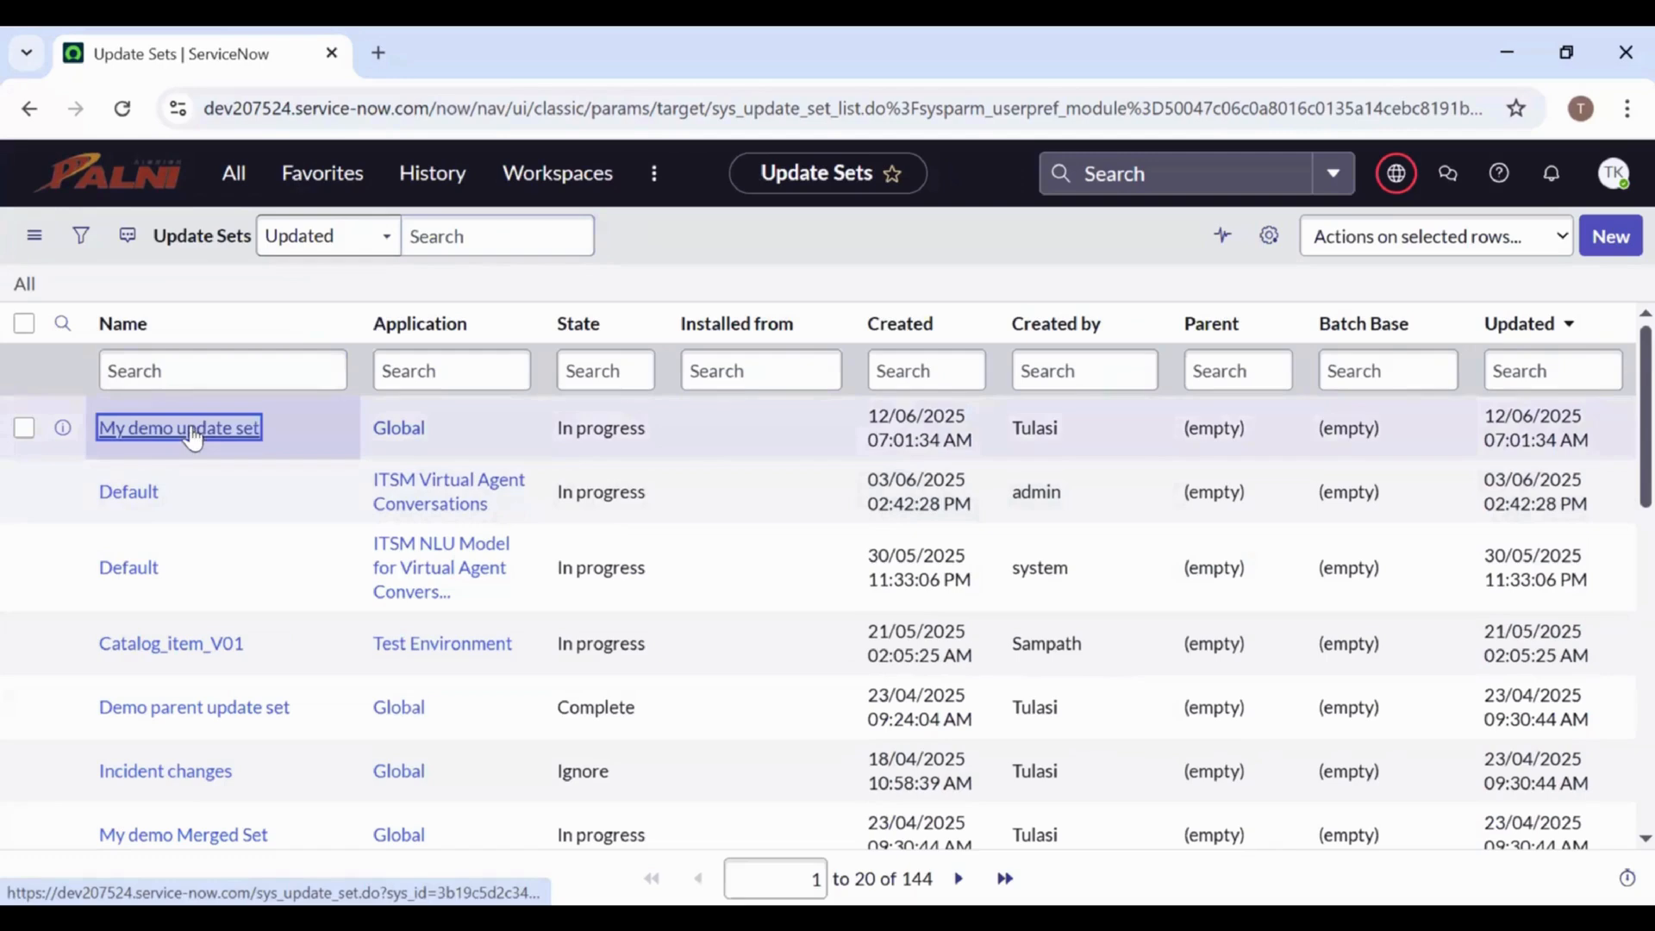
left_click(193, 428)
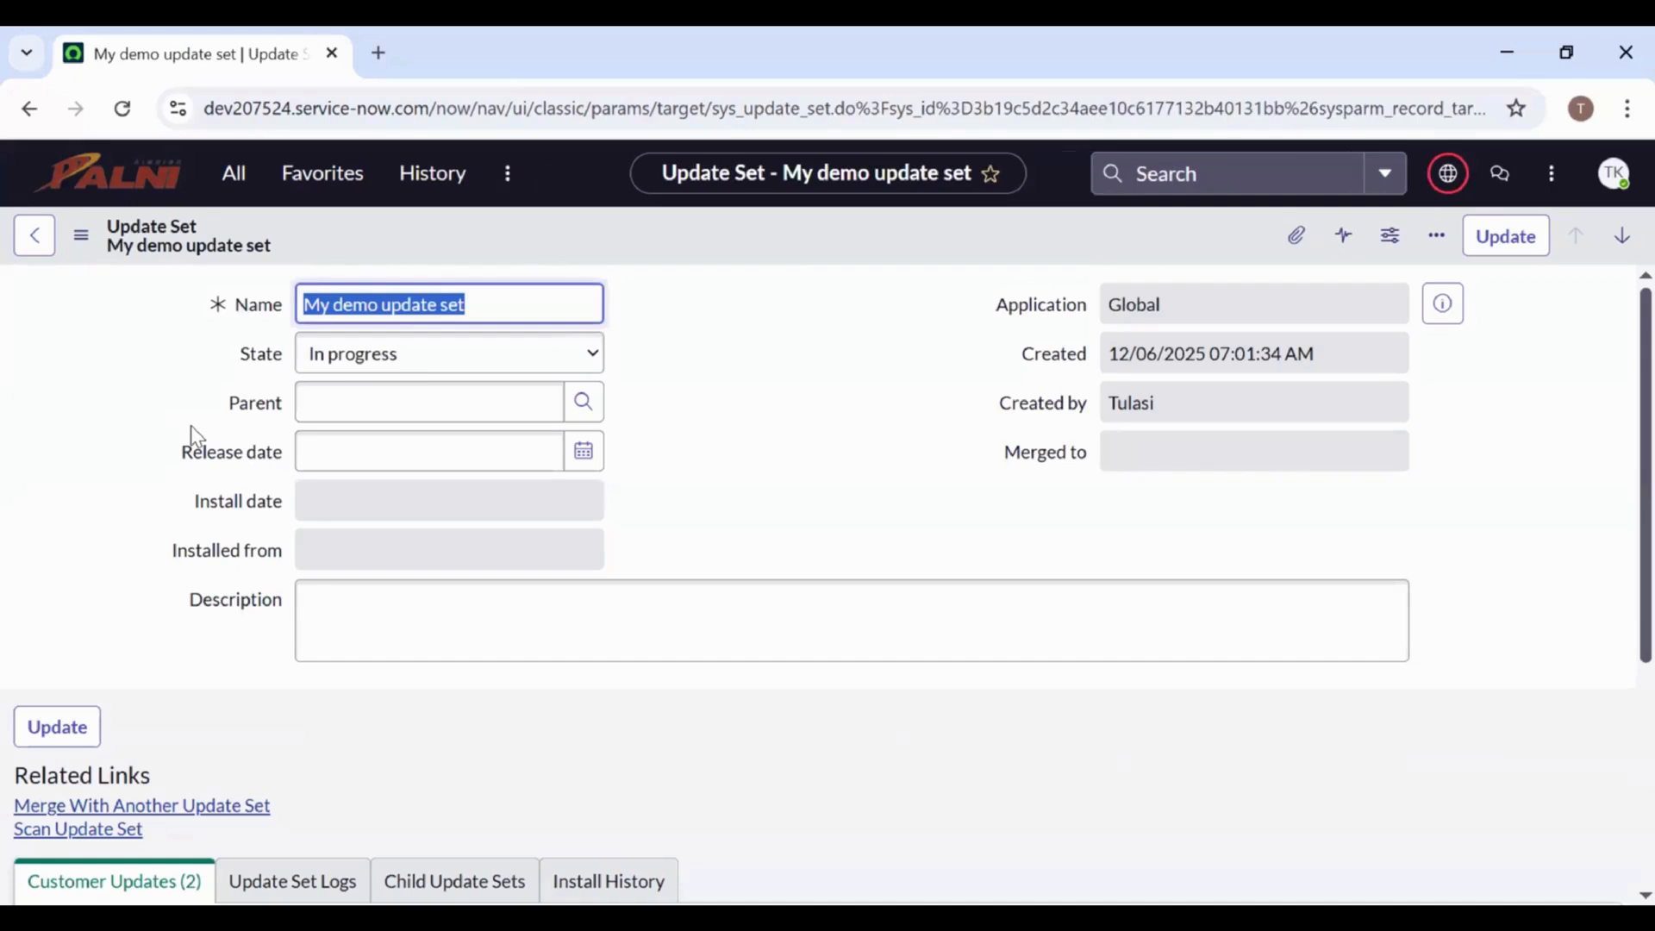
Set the state of "My demo update set" to Complete and save the record.
left_click(466, 351)
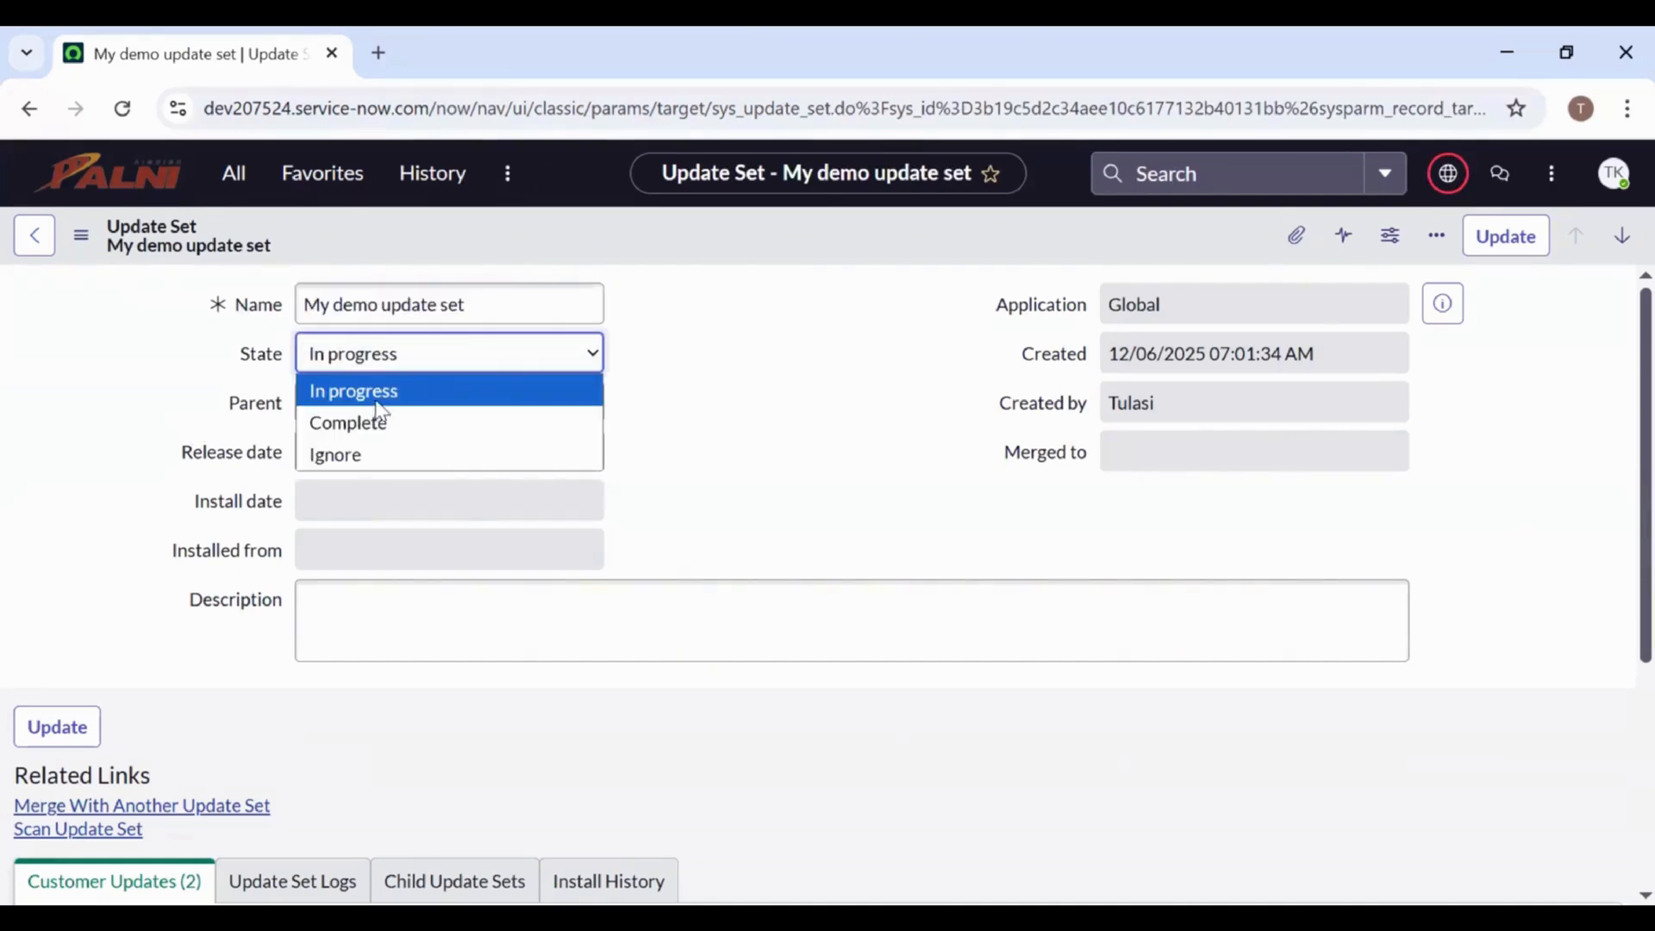
left_click(357, 423)
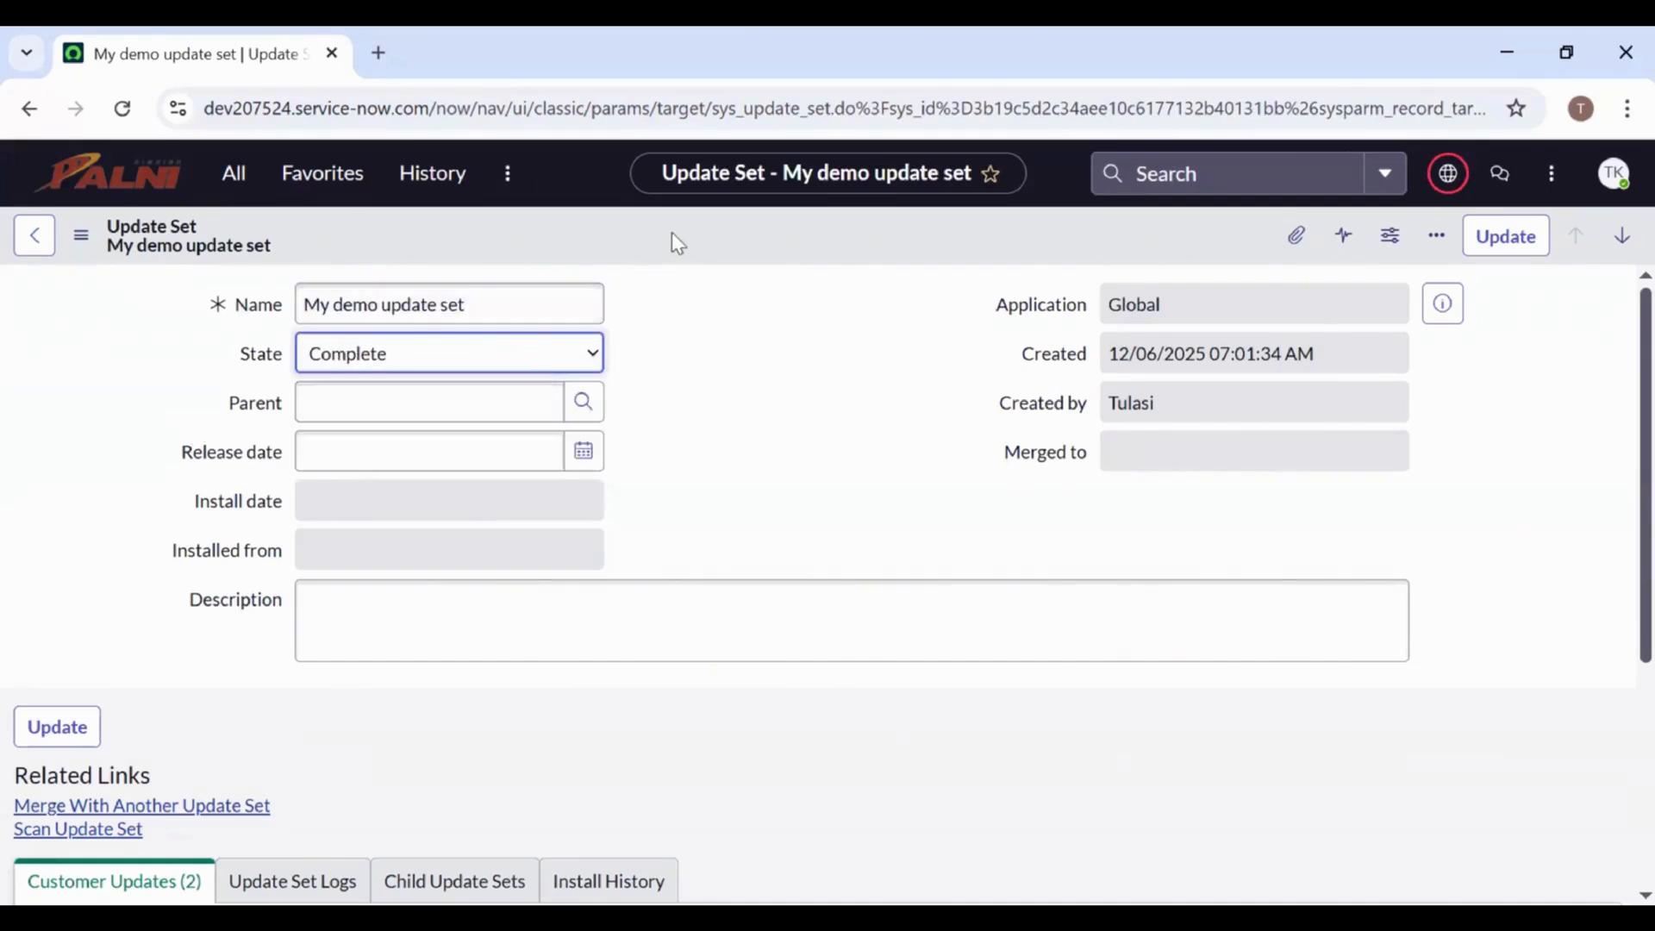
right_click(661, 234)
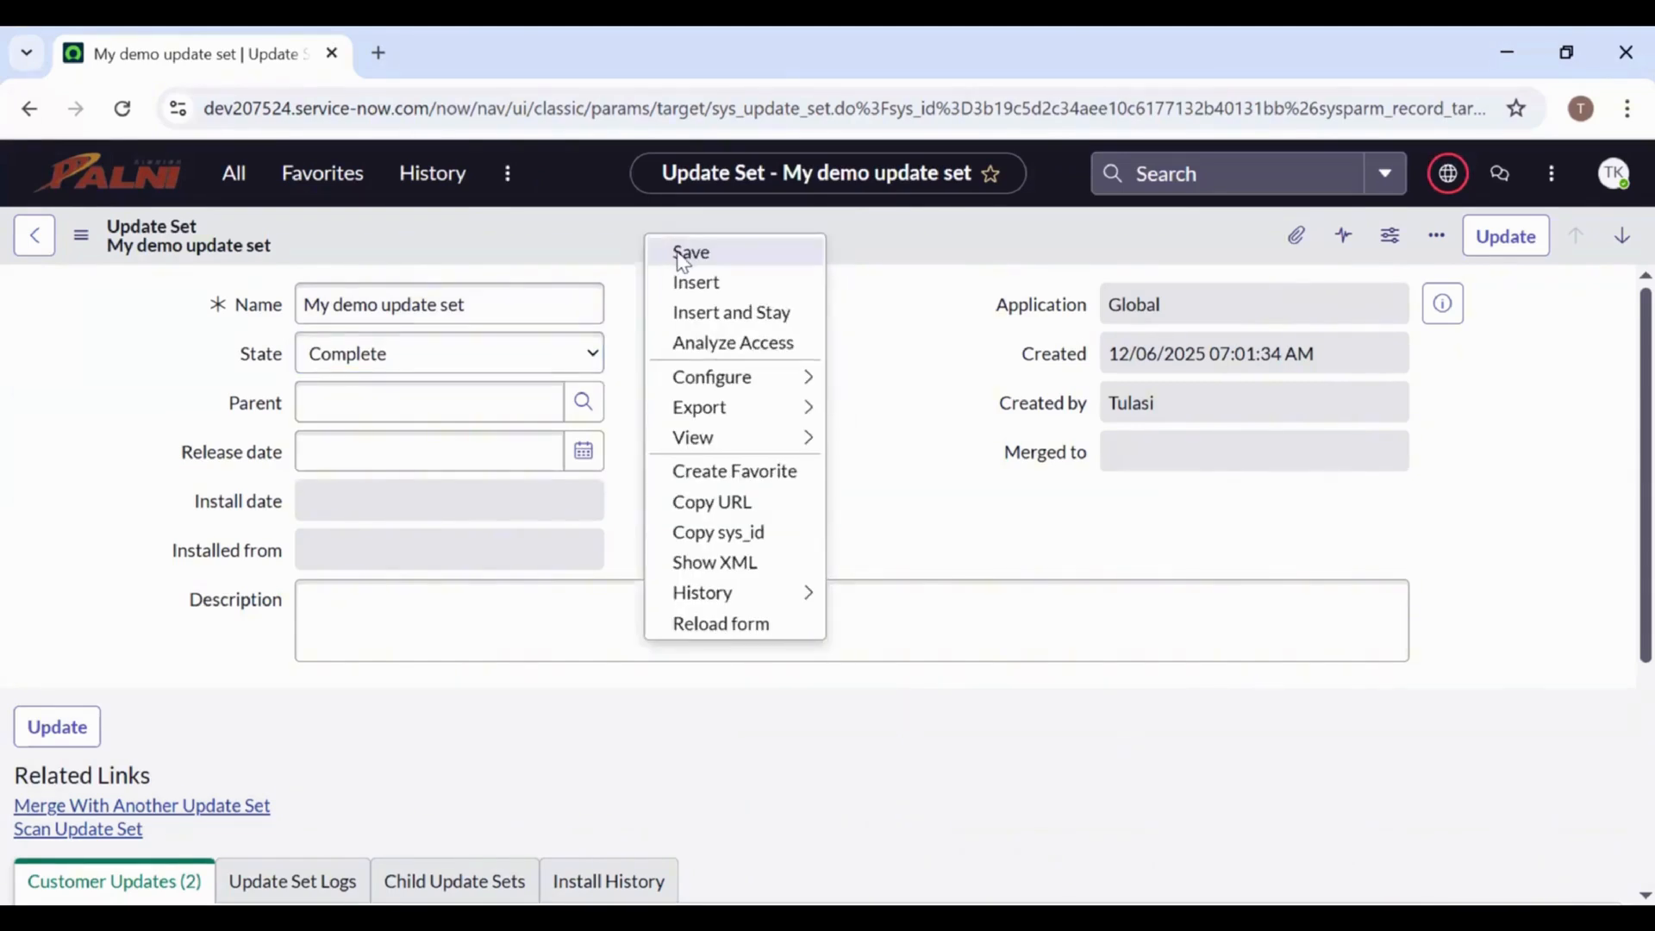
left_click(690, 253)
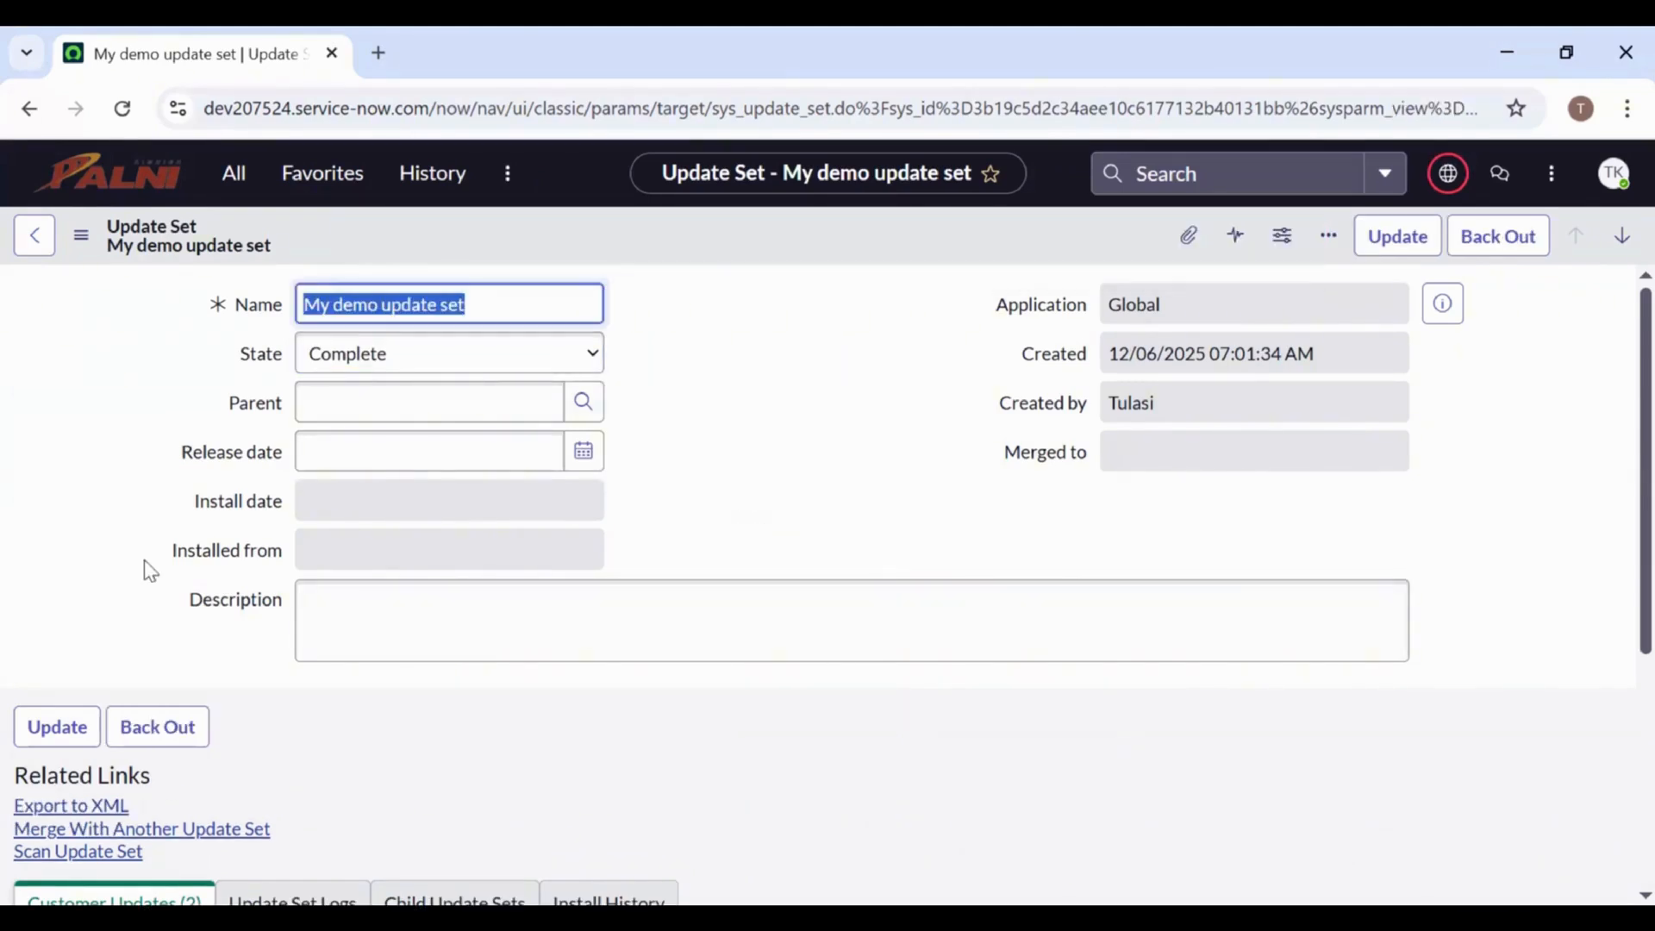
Export the completed "My demo update set" to an XML file.
scroll(146, 569, "down", 3)
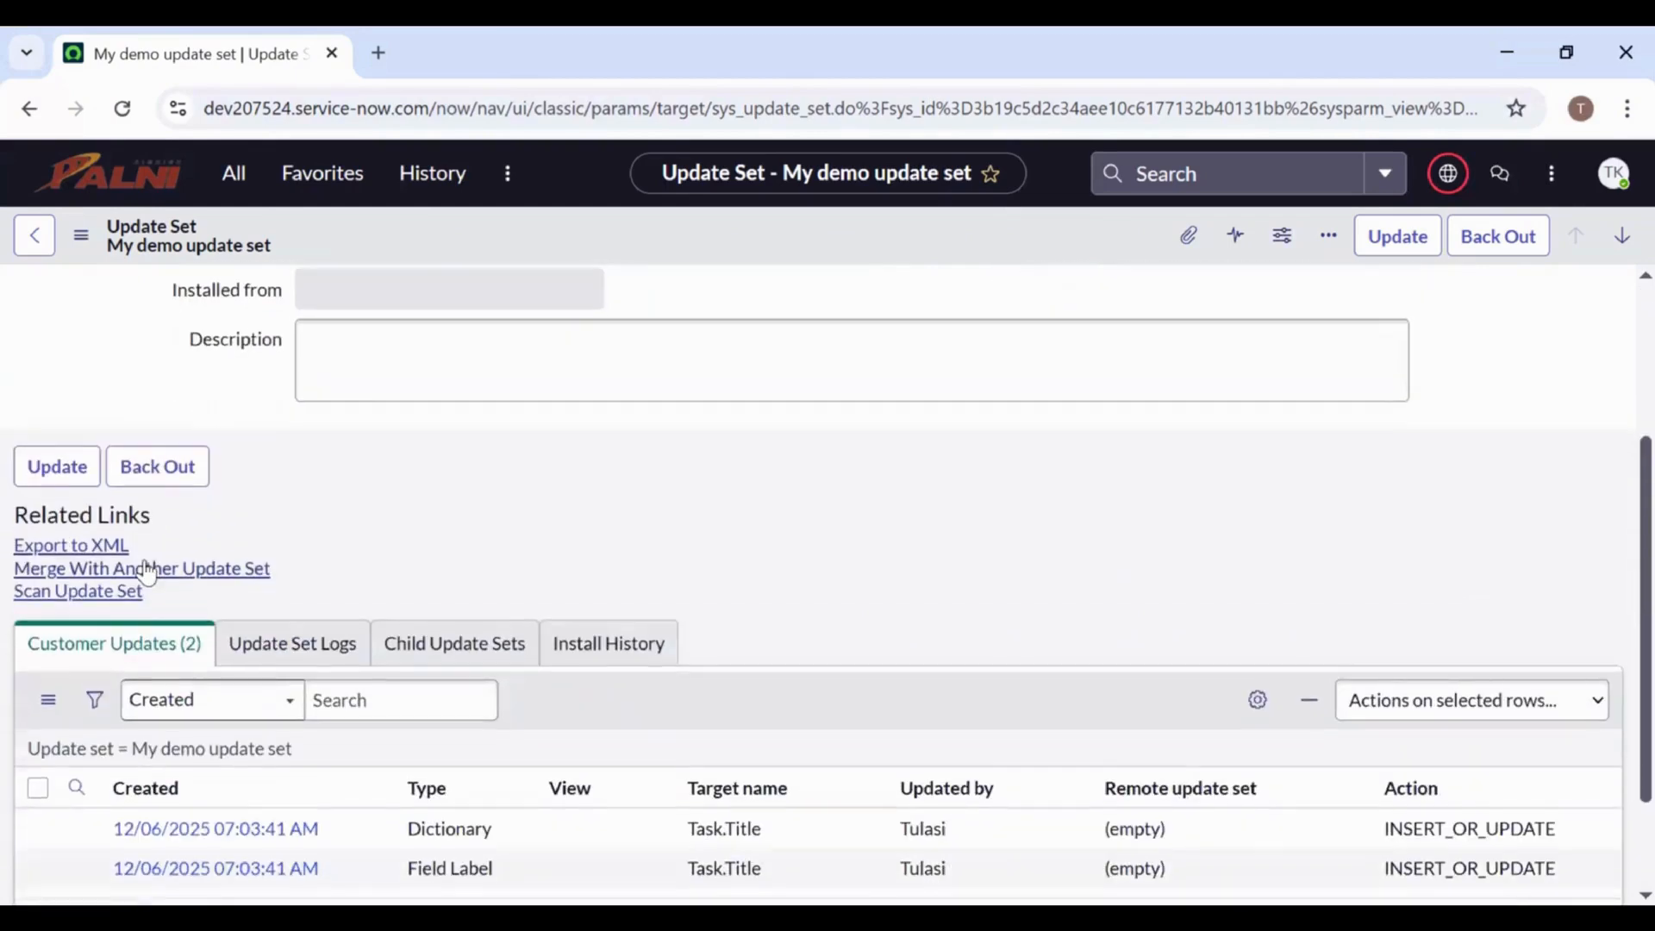
left_click(69, 548)
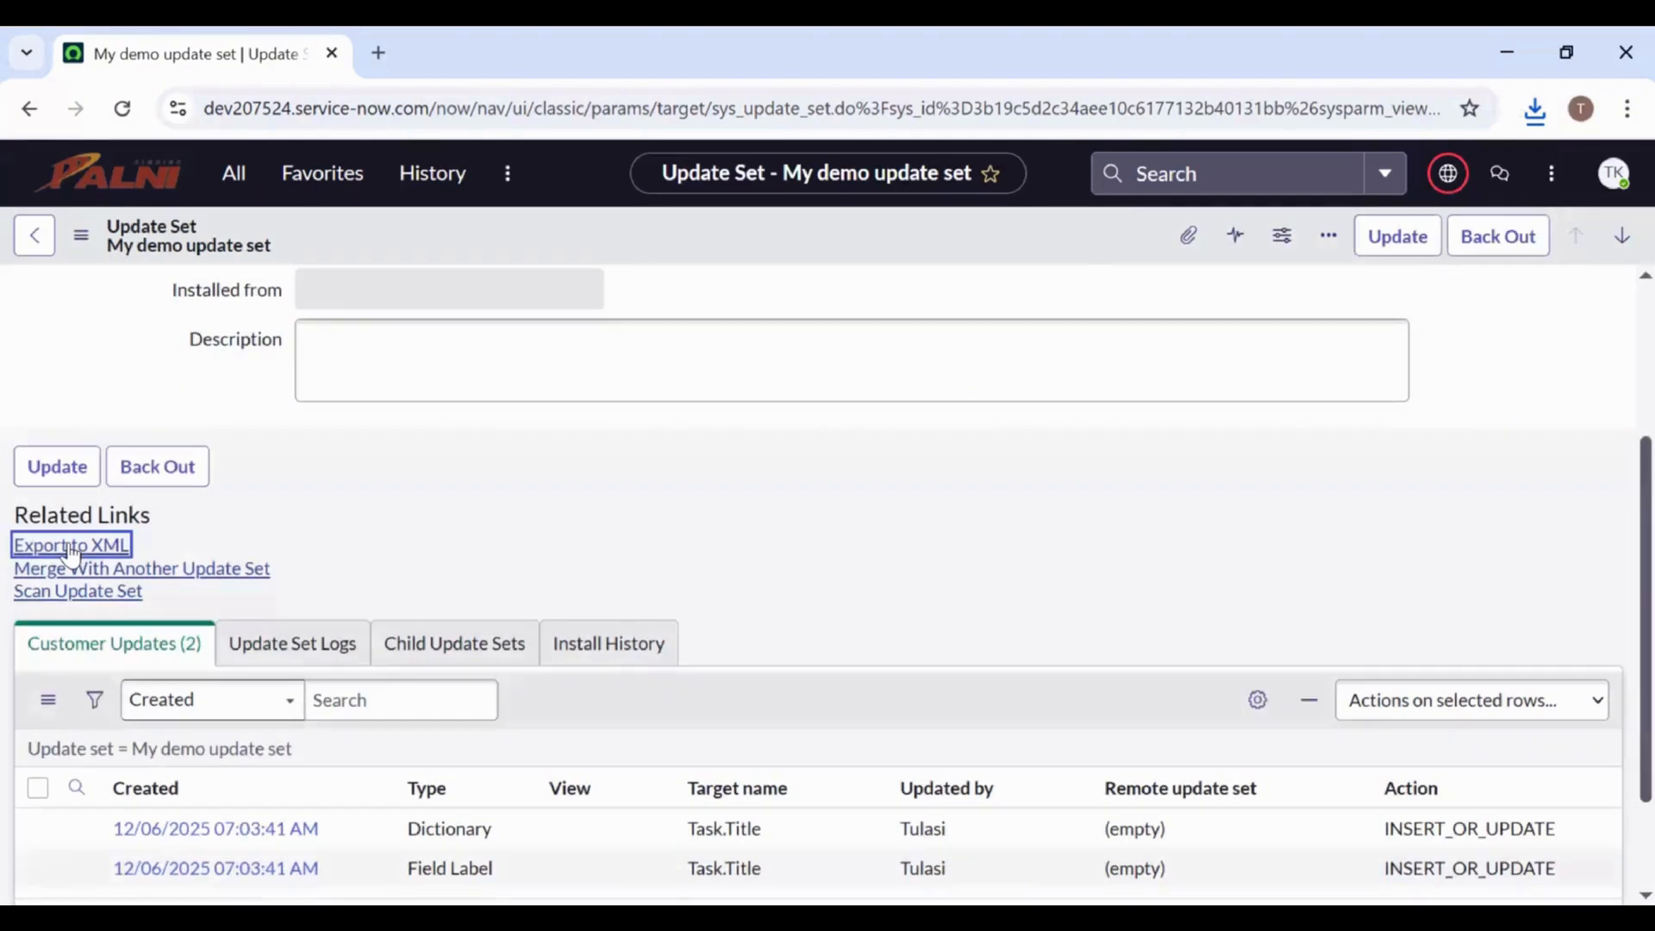
scroll(71, 556, "up", 1)
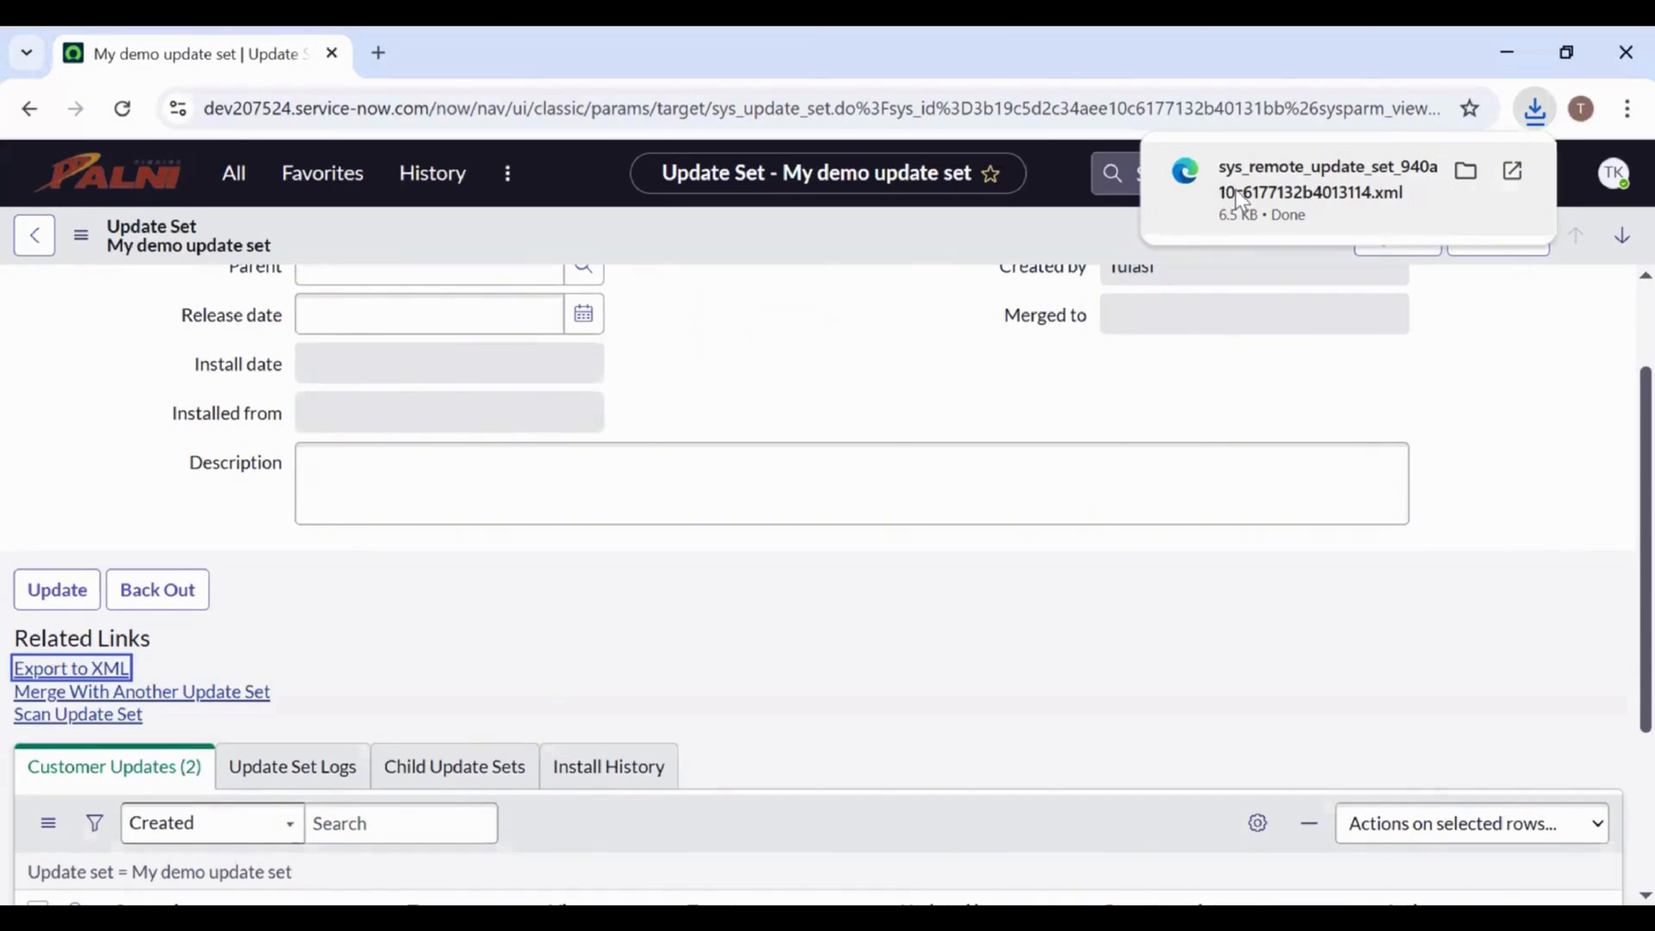
left_click(879, 295)
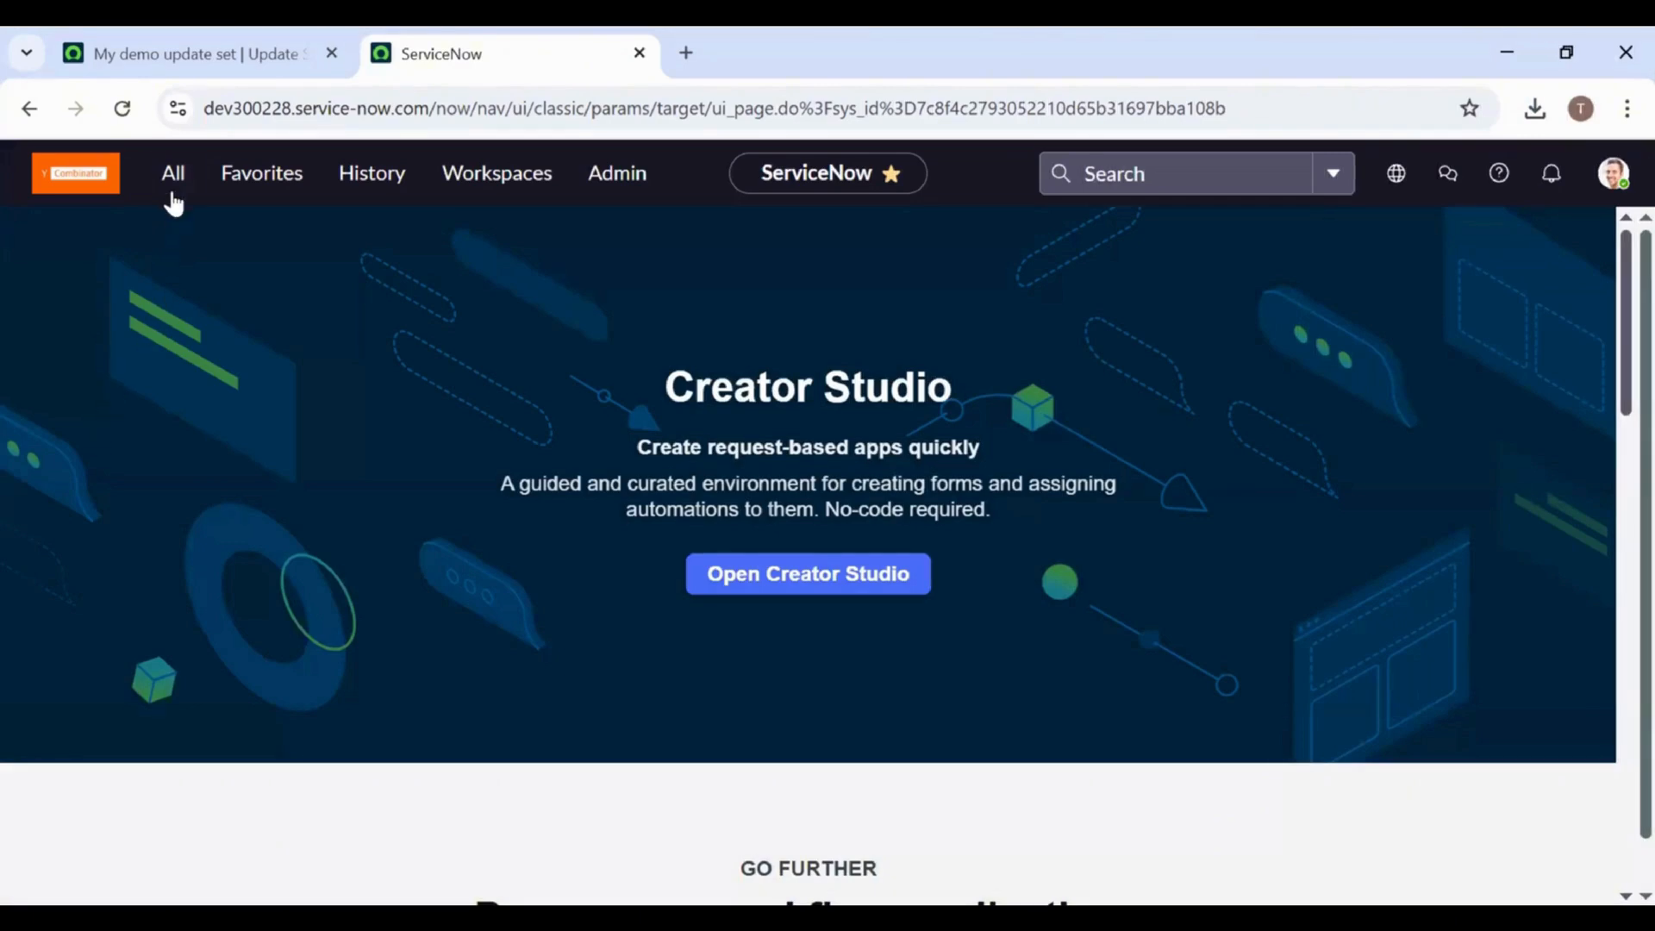
Find and open the Retrieved Update Sets list in the target ServiceNow instance.
left_click(173, 181)
type("r")
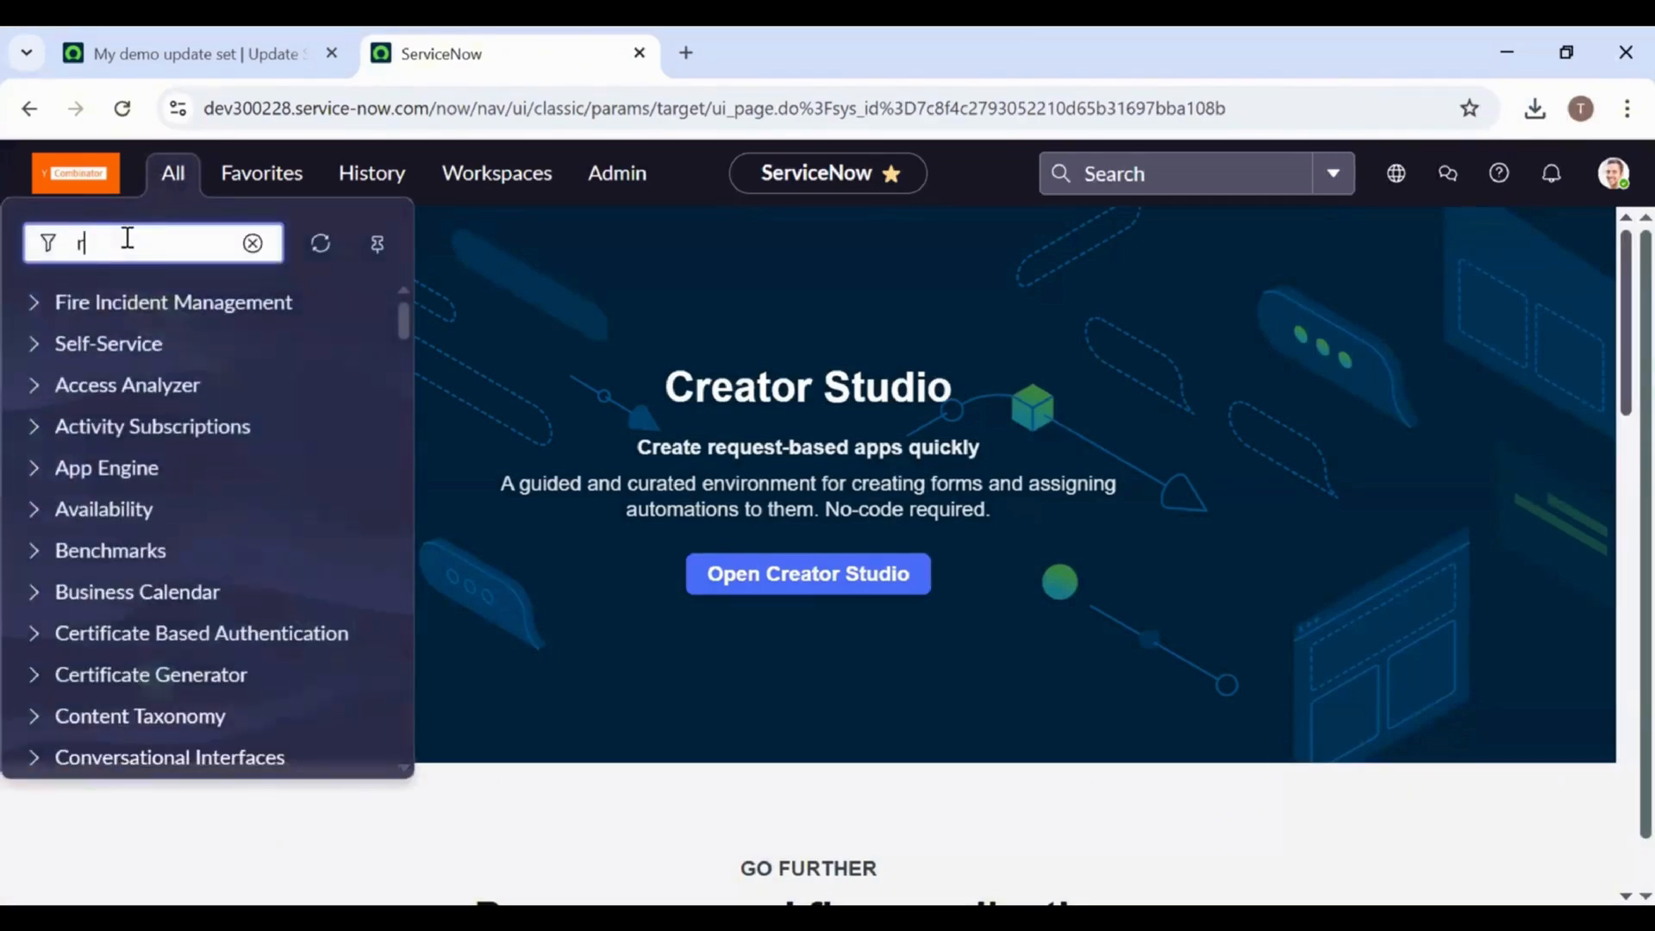
type("etre")
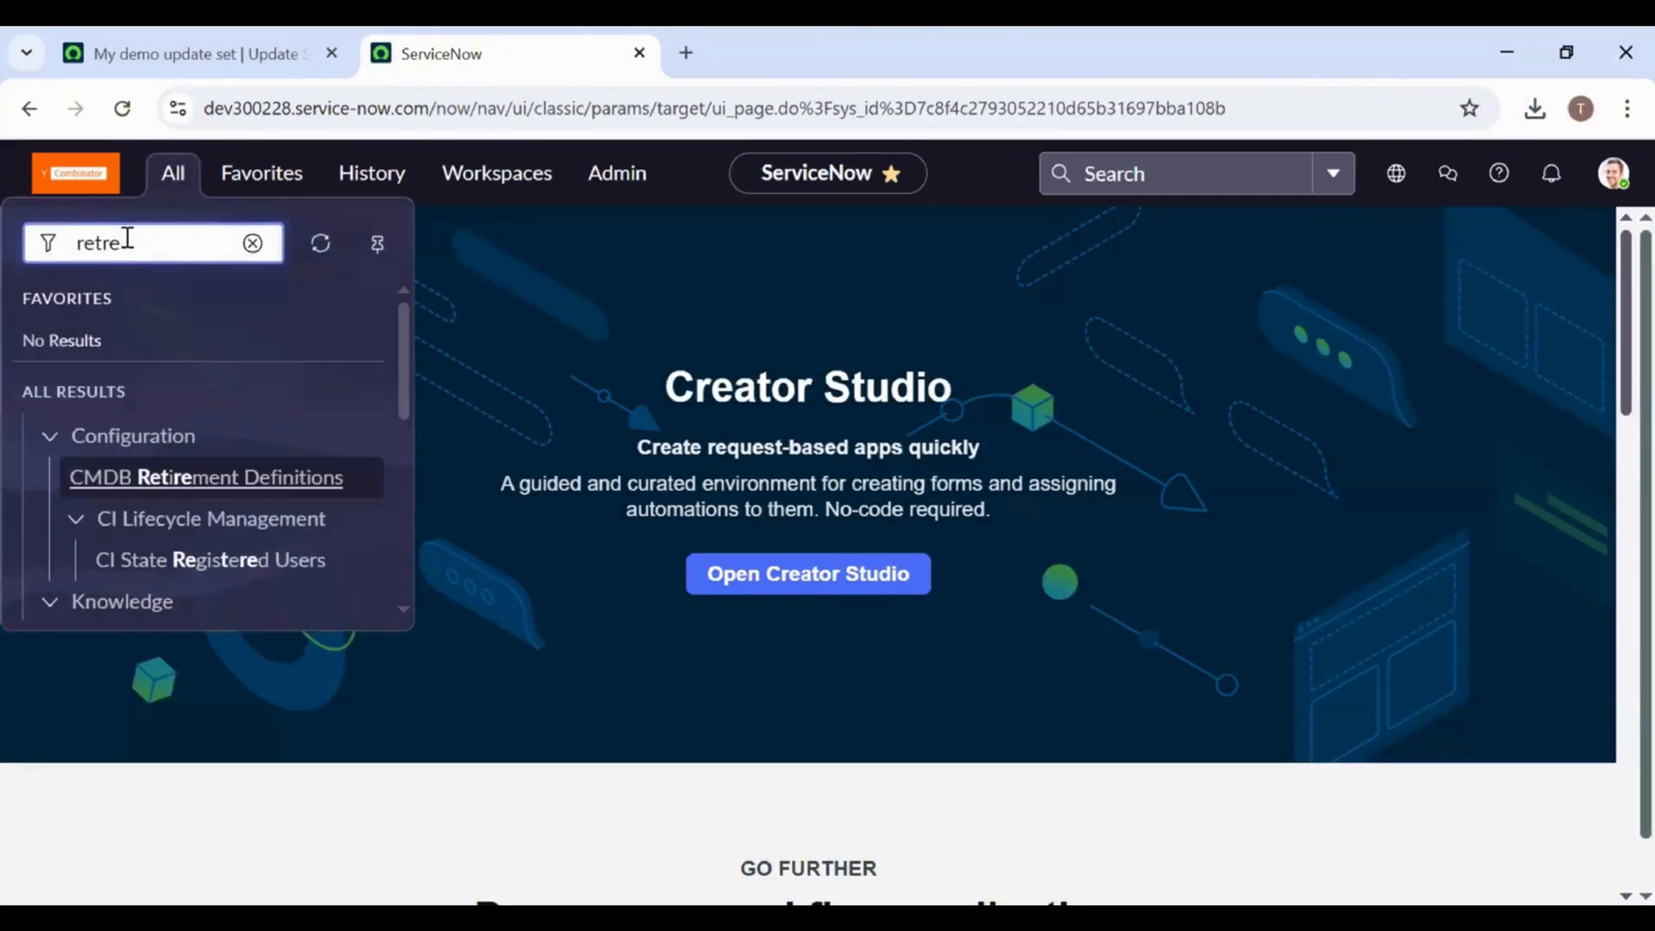
type("i")
key("BackSpace")
key("BackSpace")
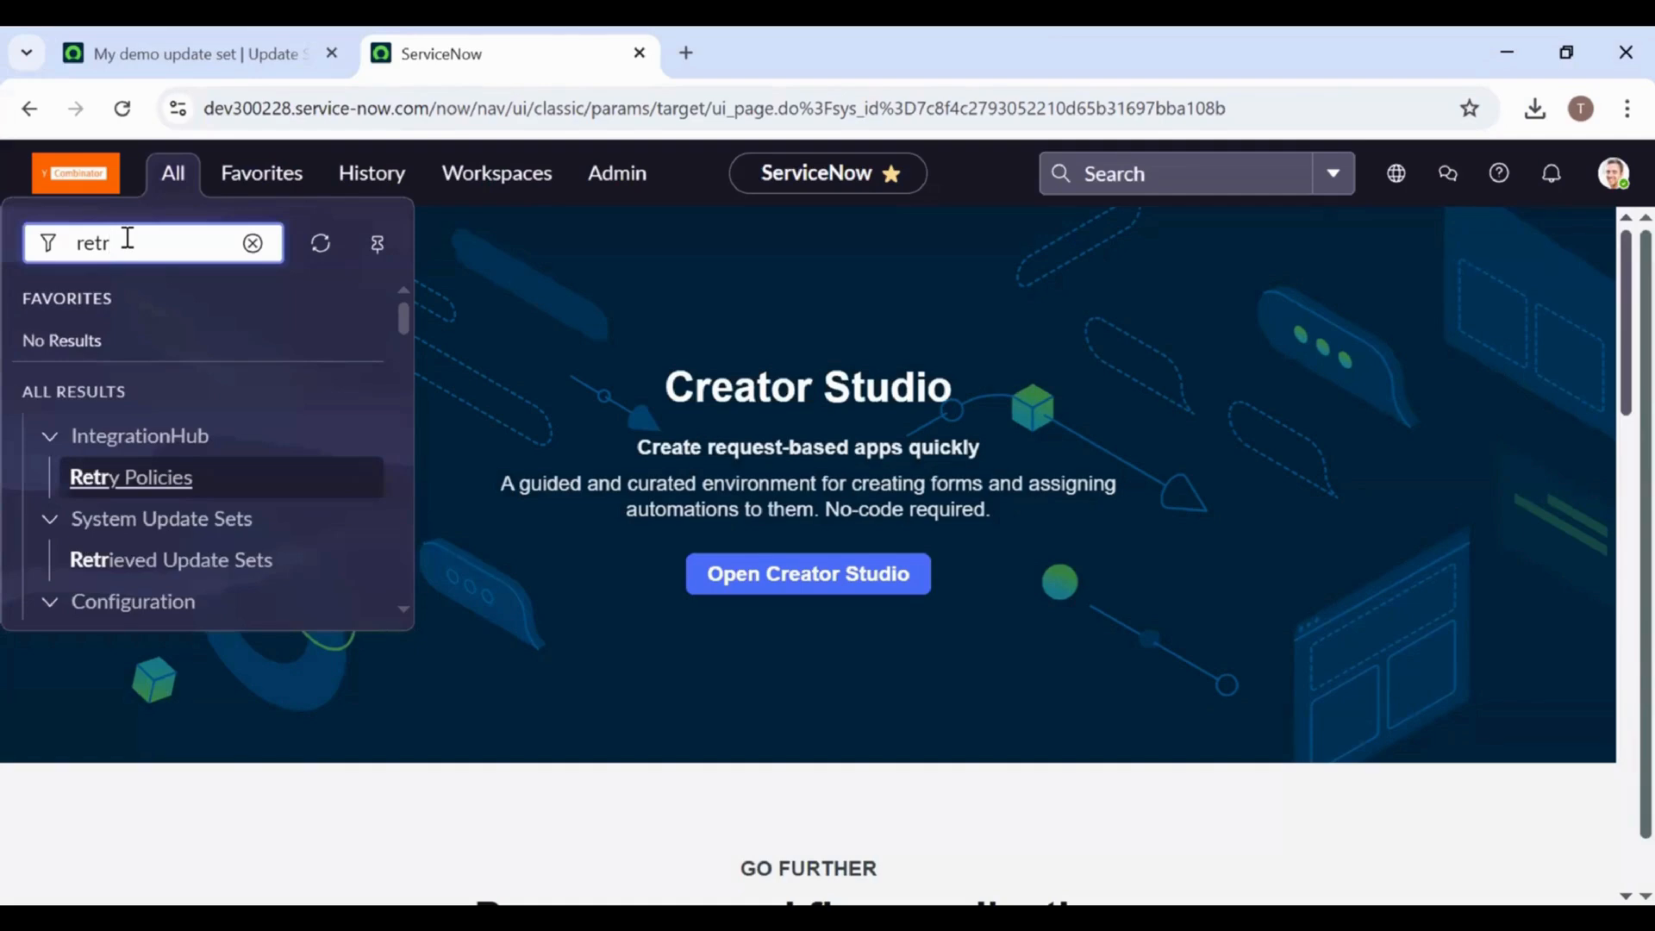
type("i")
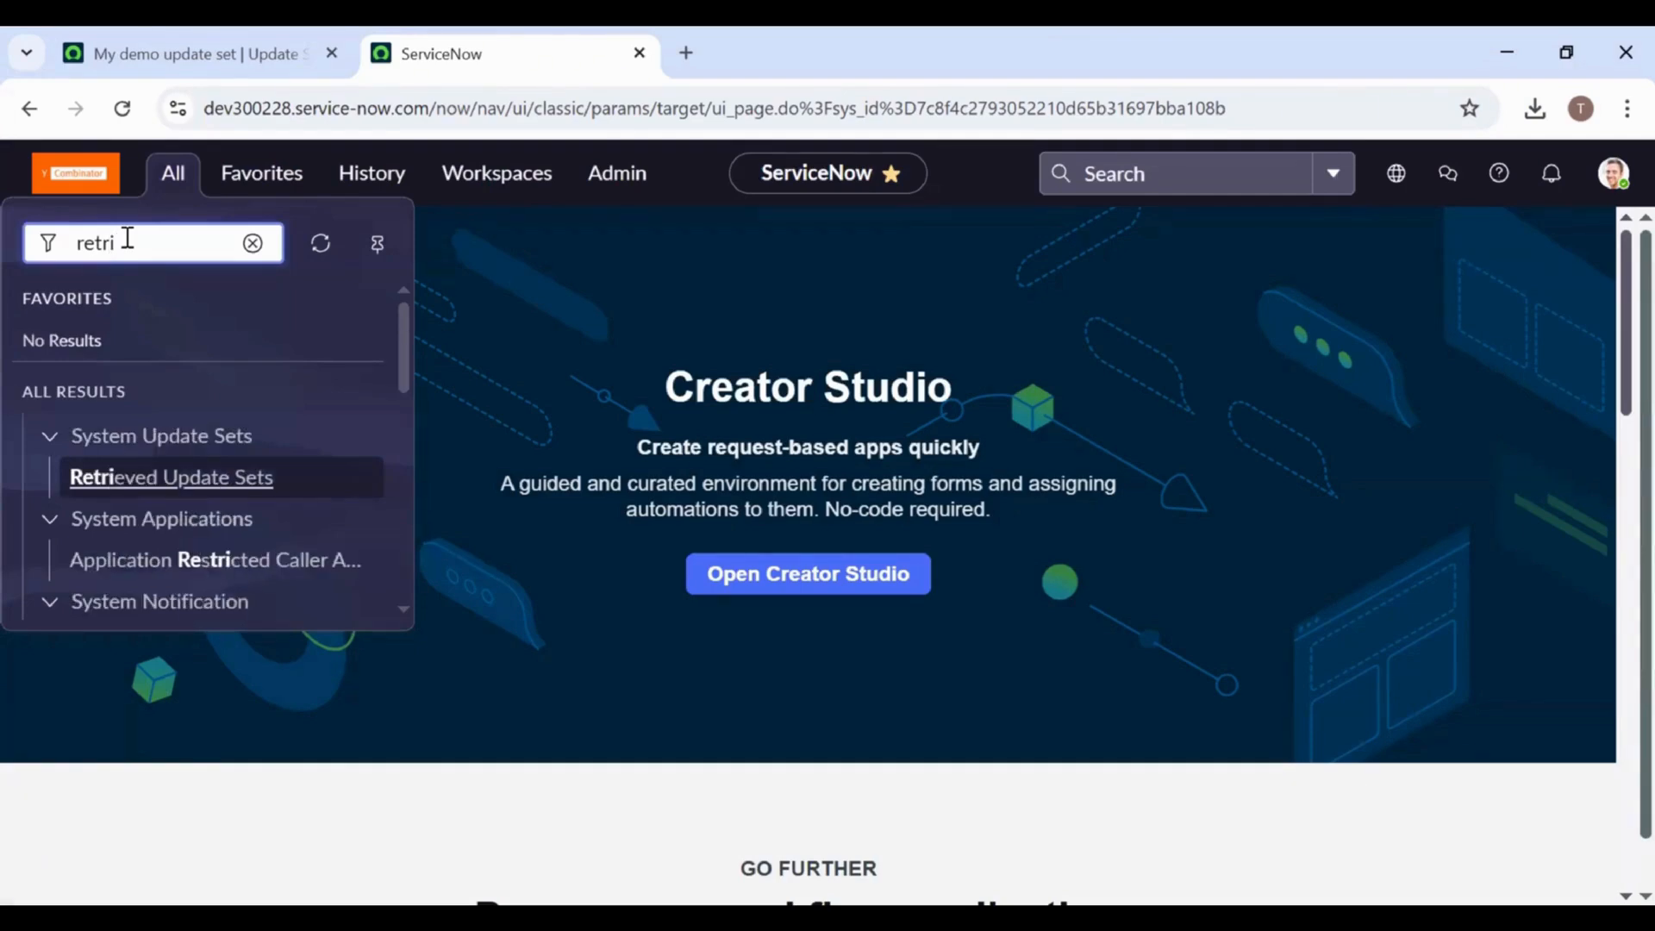
left_click(163, 481)
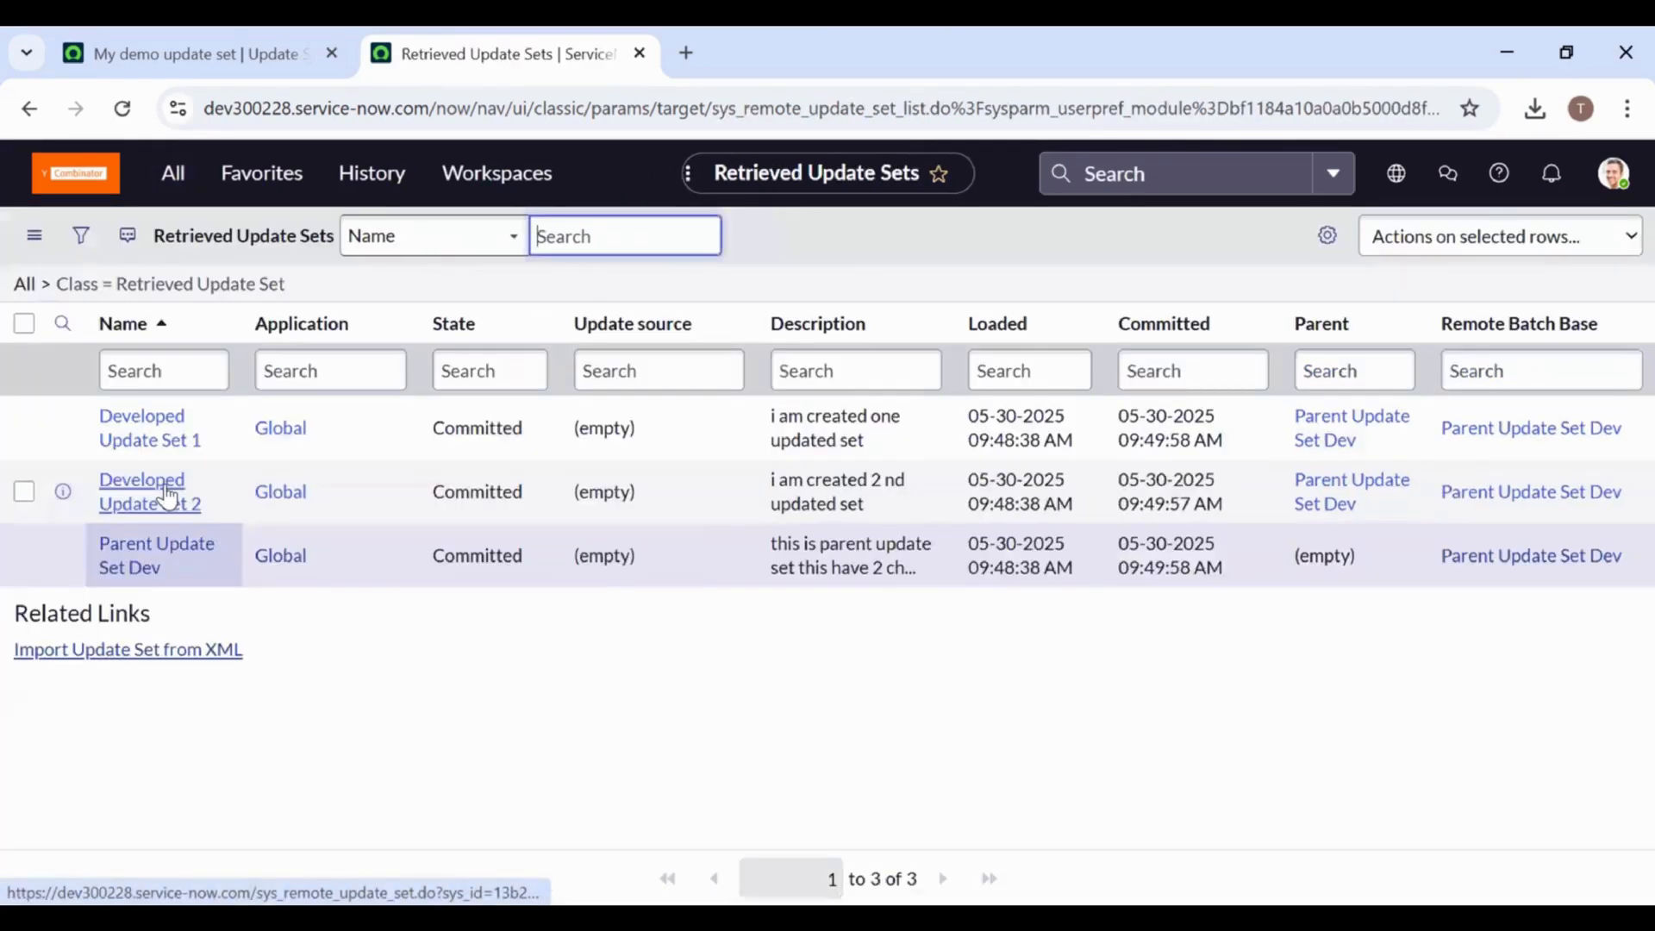
Import the exported sys_remote_update_set XML file from the Desktop into the Retrieved Update Sets.
left_click(152, 652)
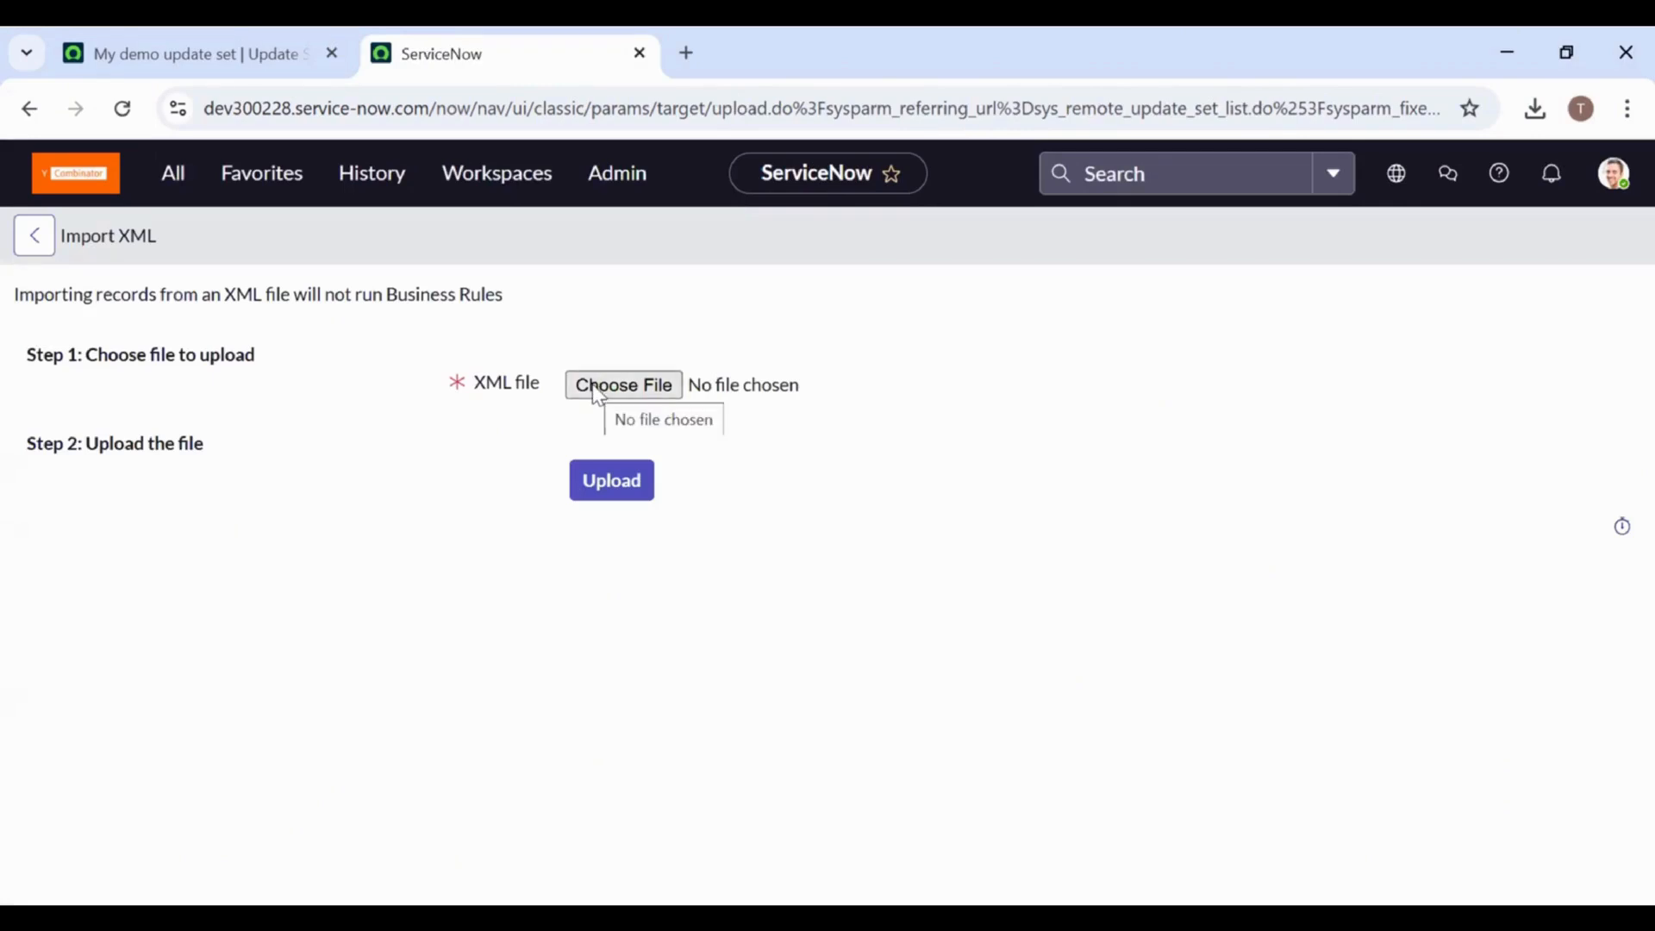
left_click(596, 390)
left_click(112, 220)
left_click(429, 411)
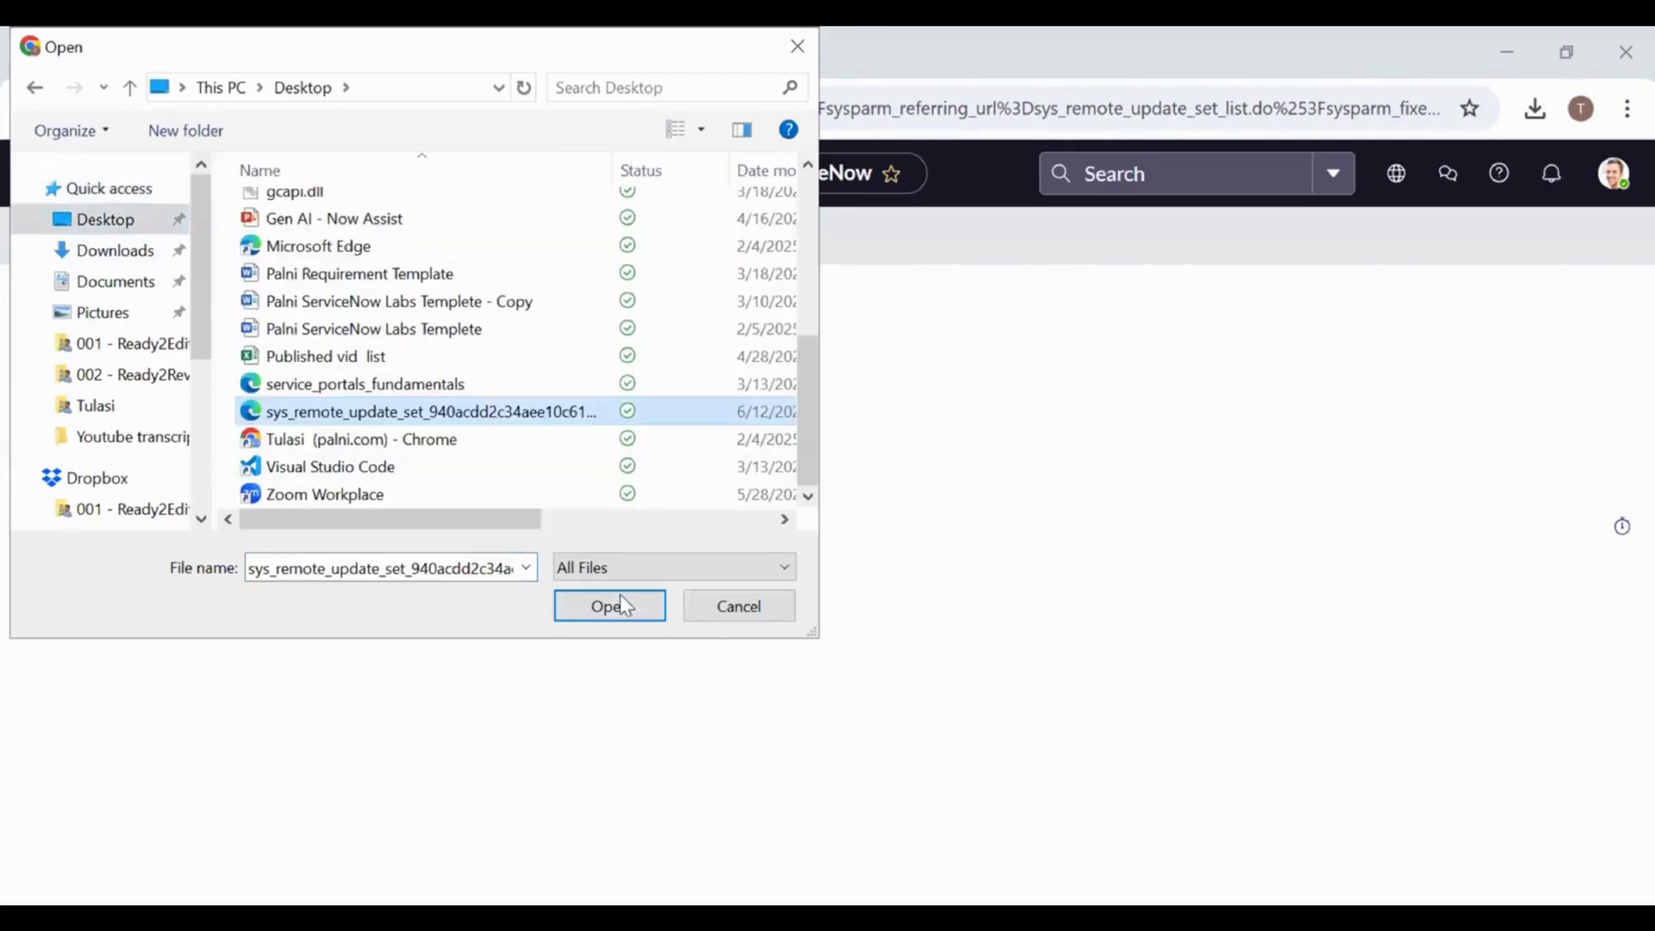
left_click(621, 603)
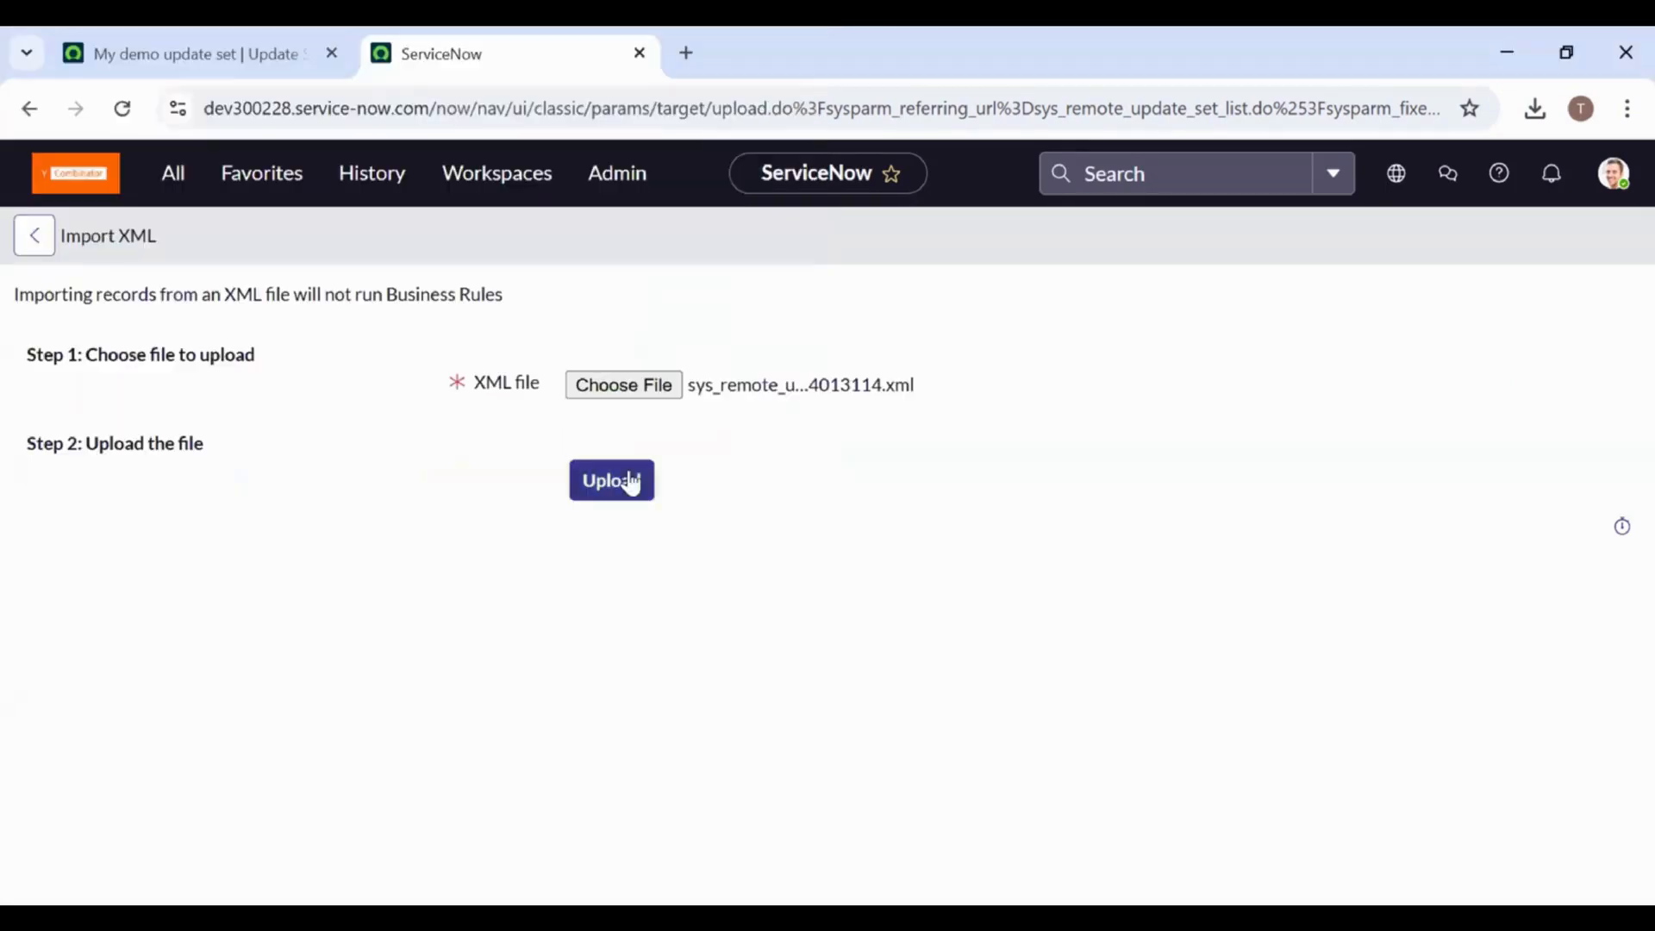
left_click(609, 503)
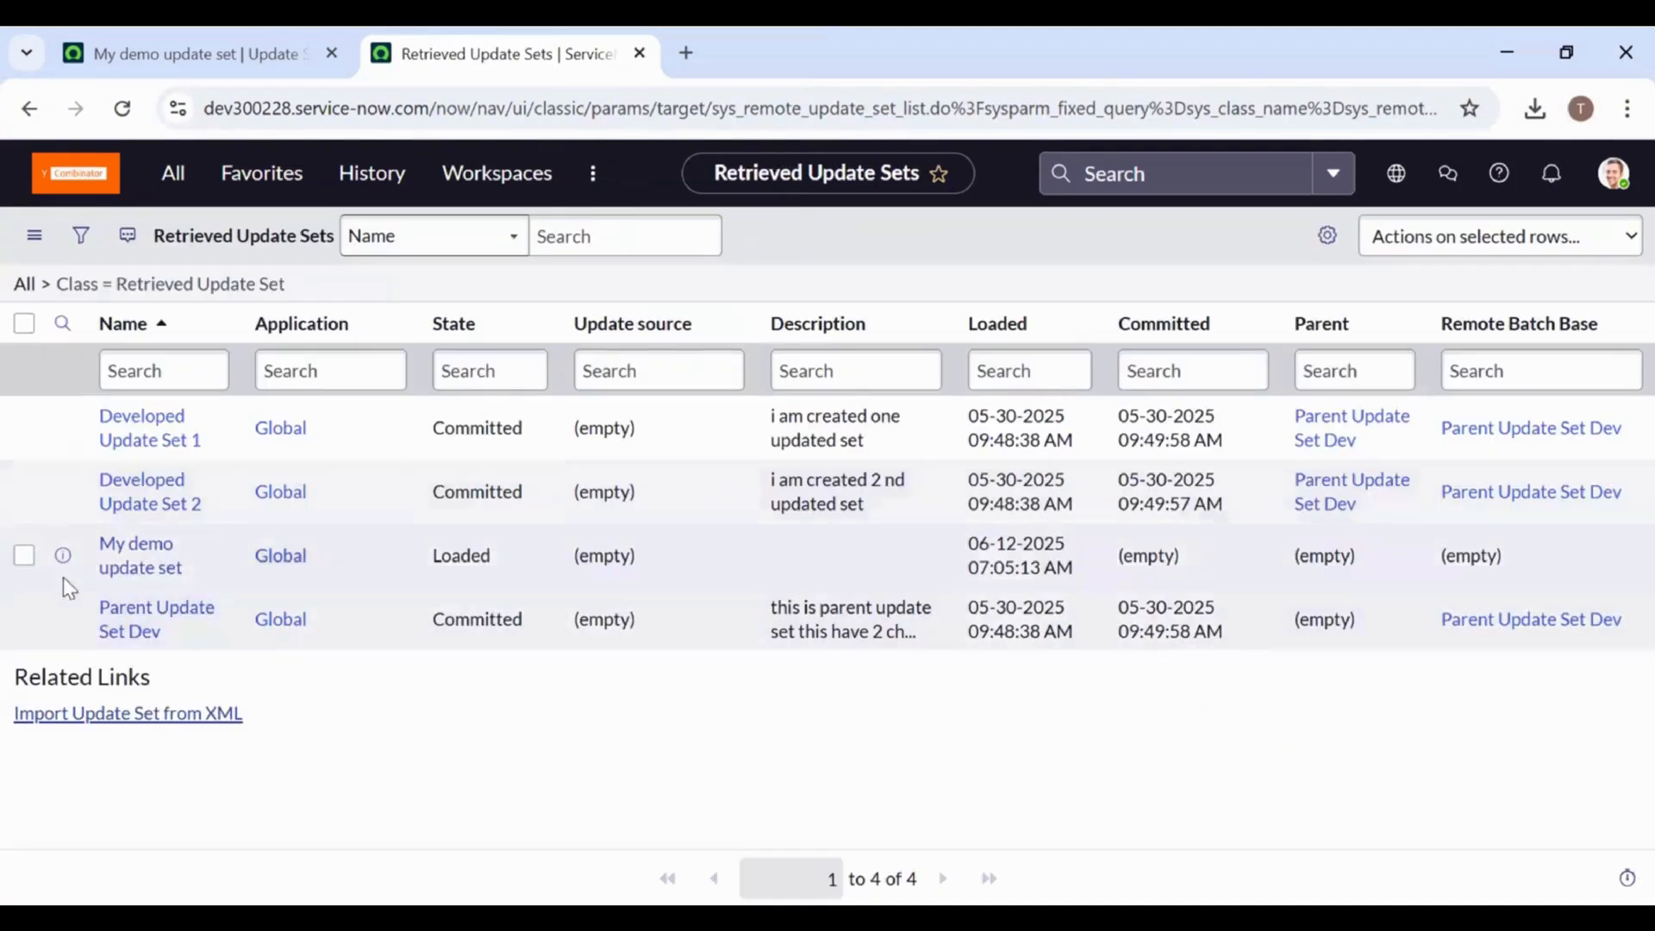
Open the retrieved "My demo update set" record, run its update set preview and close the preview dialog.
left_click(135, 570)
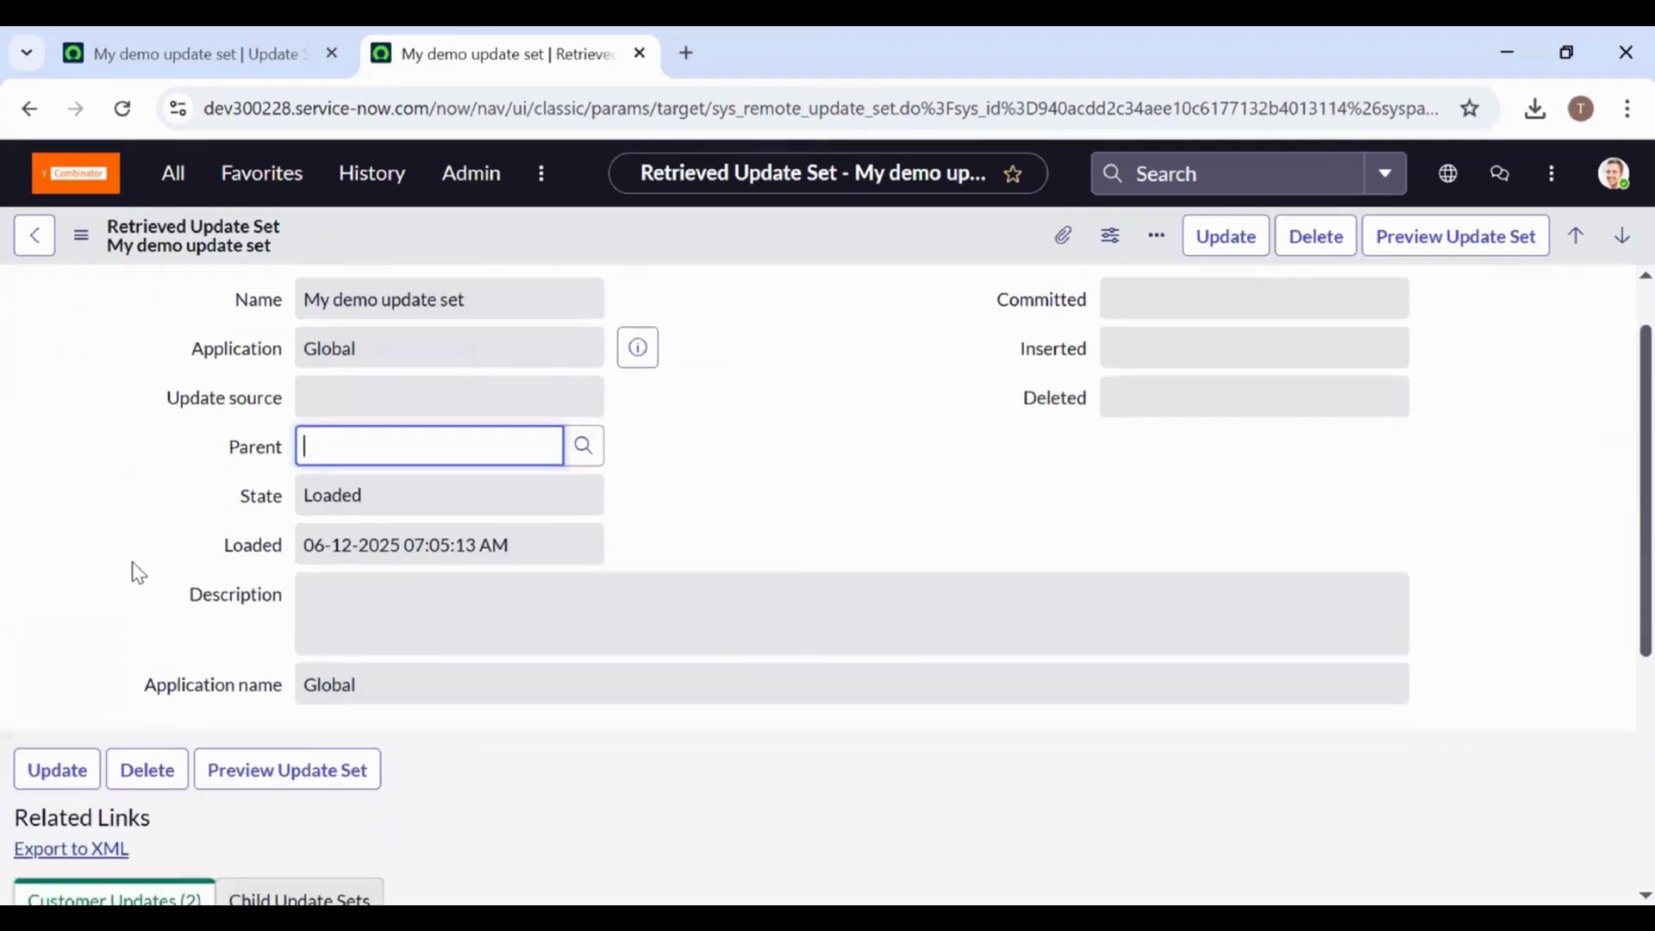
left_click(389, 496)
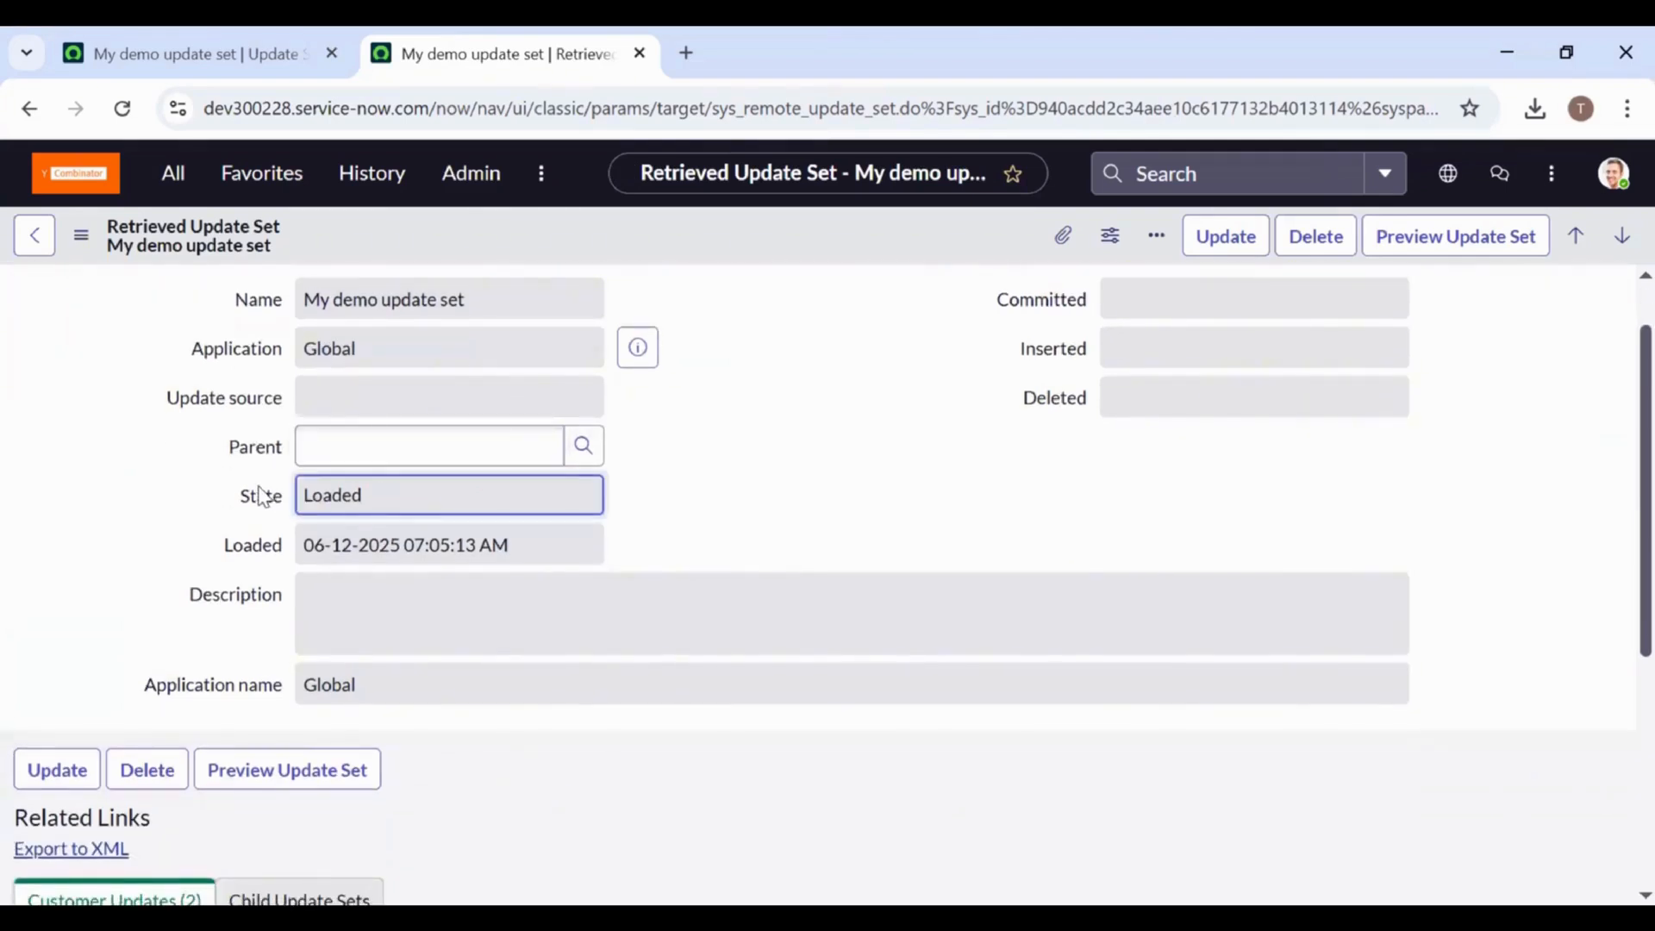
scroll(506, 577, "down", 4)
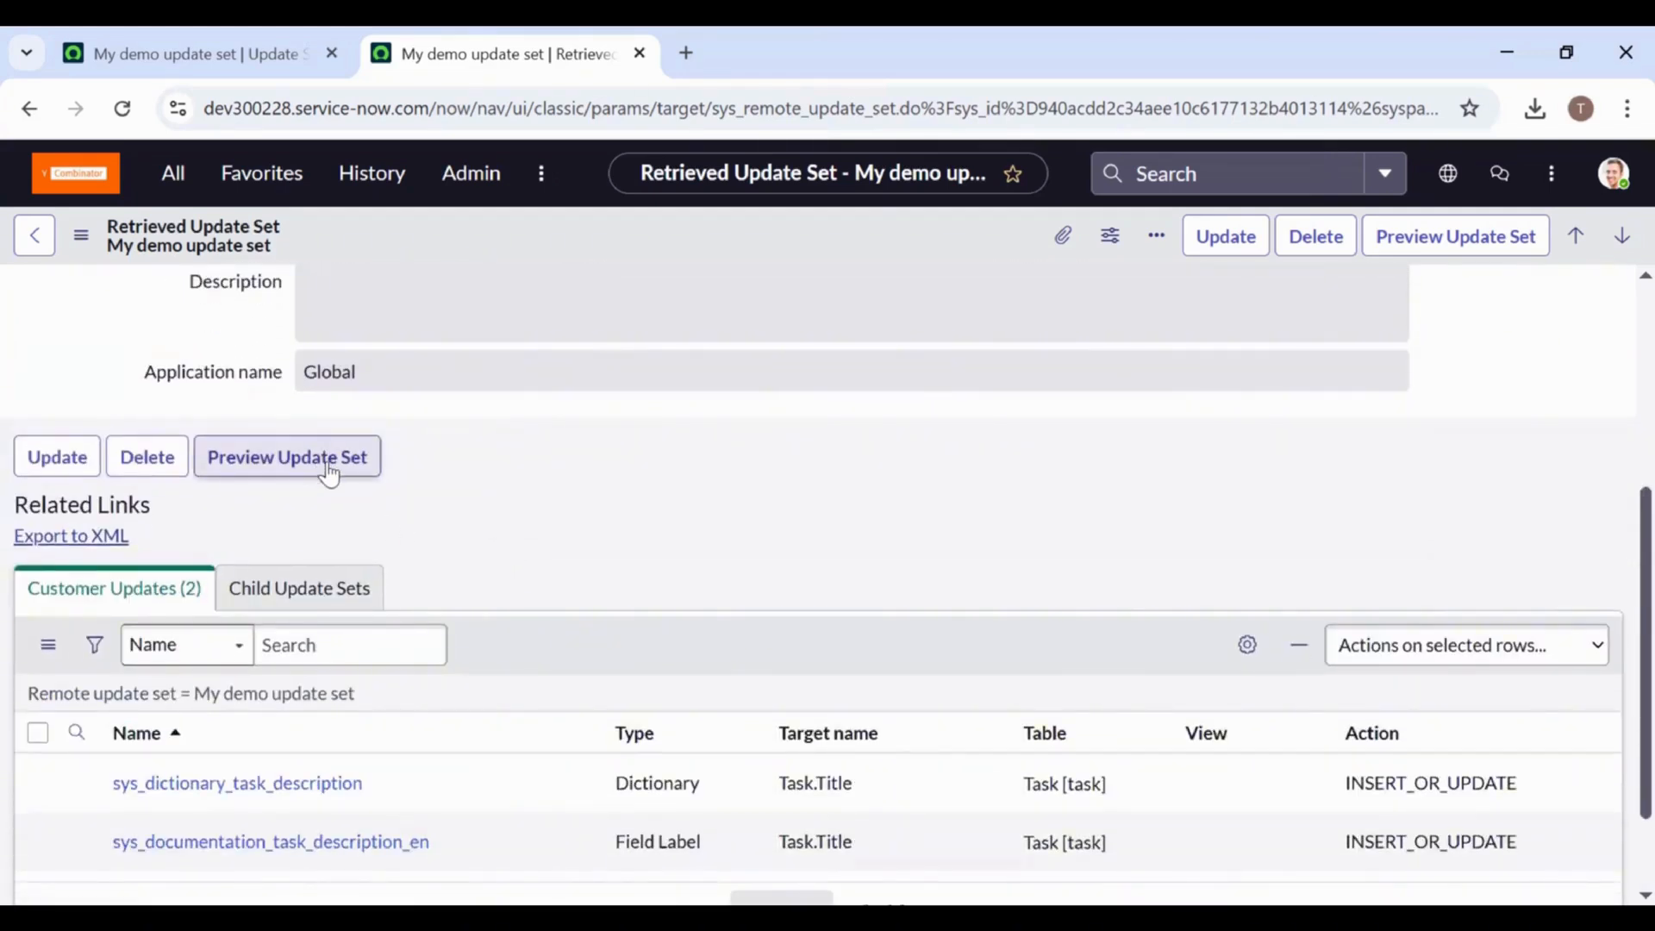
left_click(326, 466)
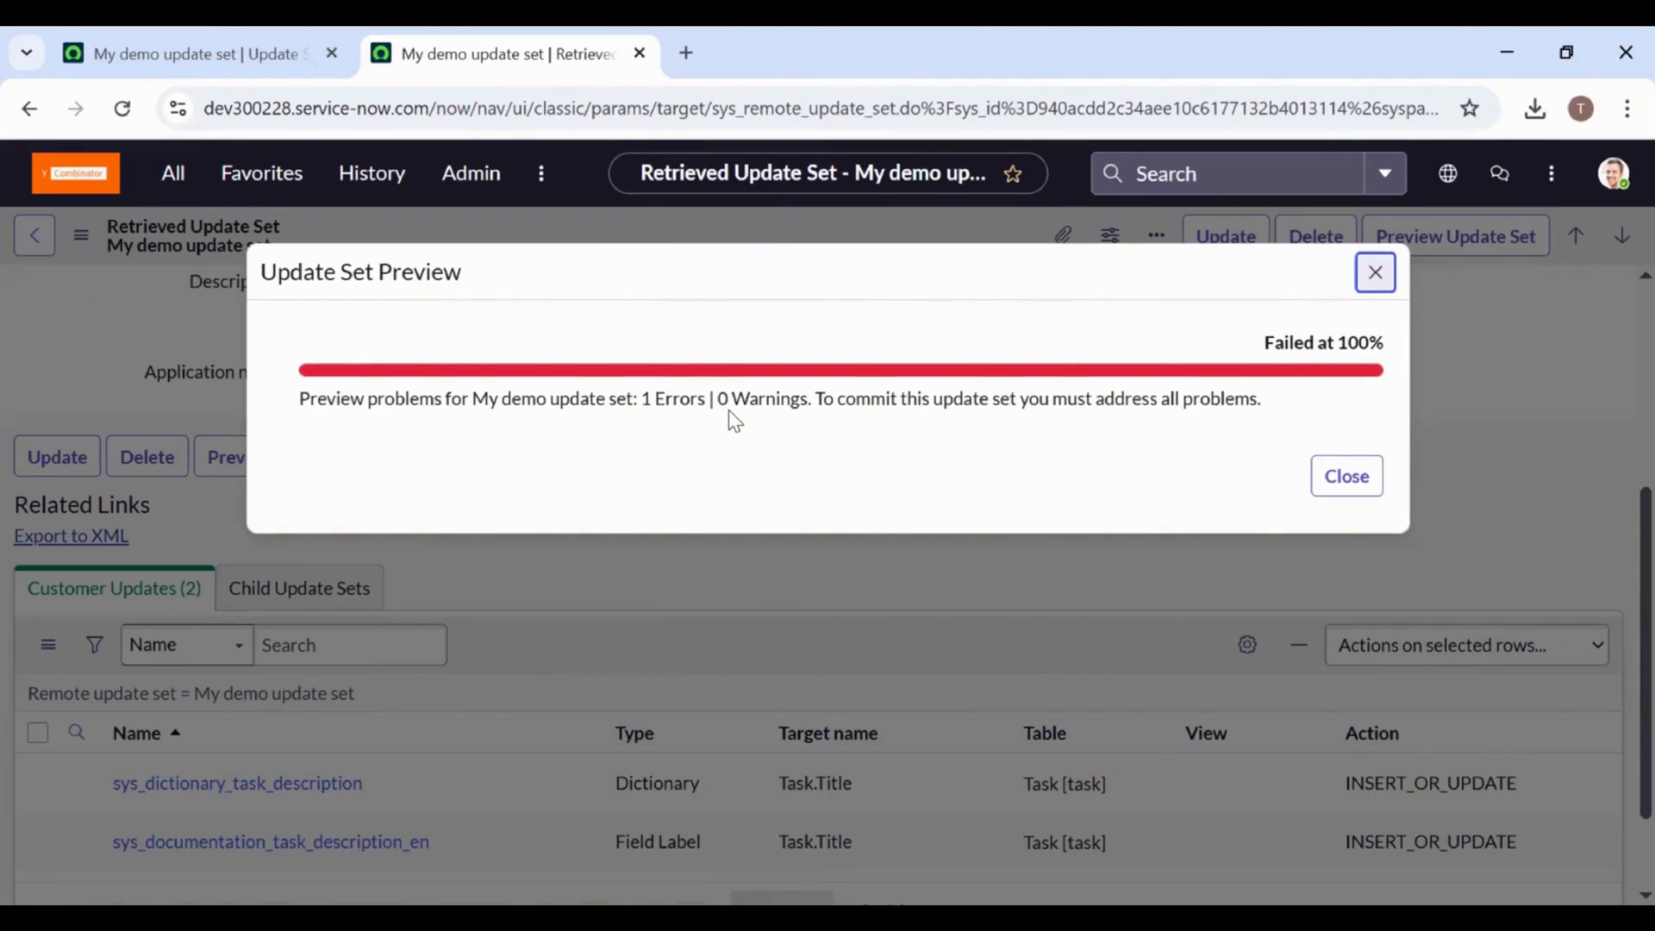
left_click(1375, 272)
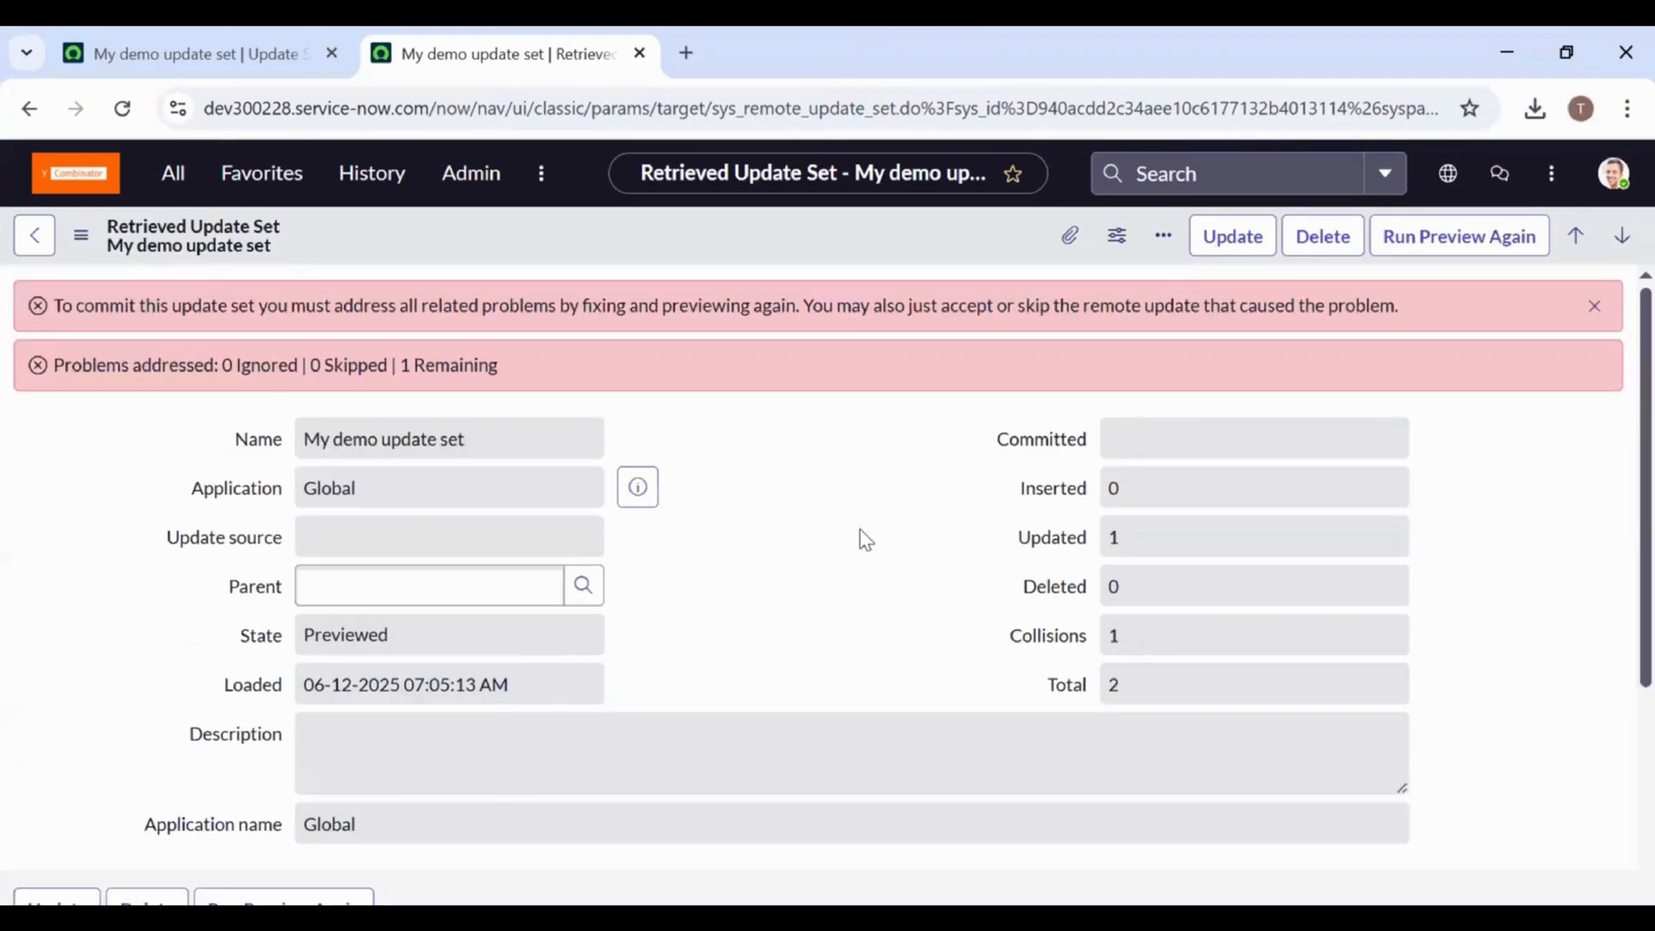
Accept the remote update for the sys_dictionary_task_description preview problem and run the update set preview again.
scroll(858, 540, "down", 10)
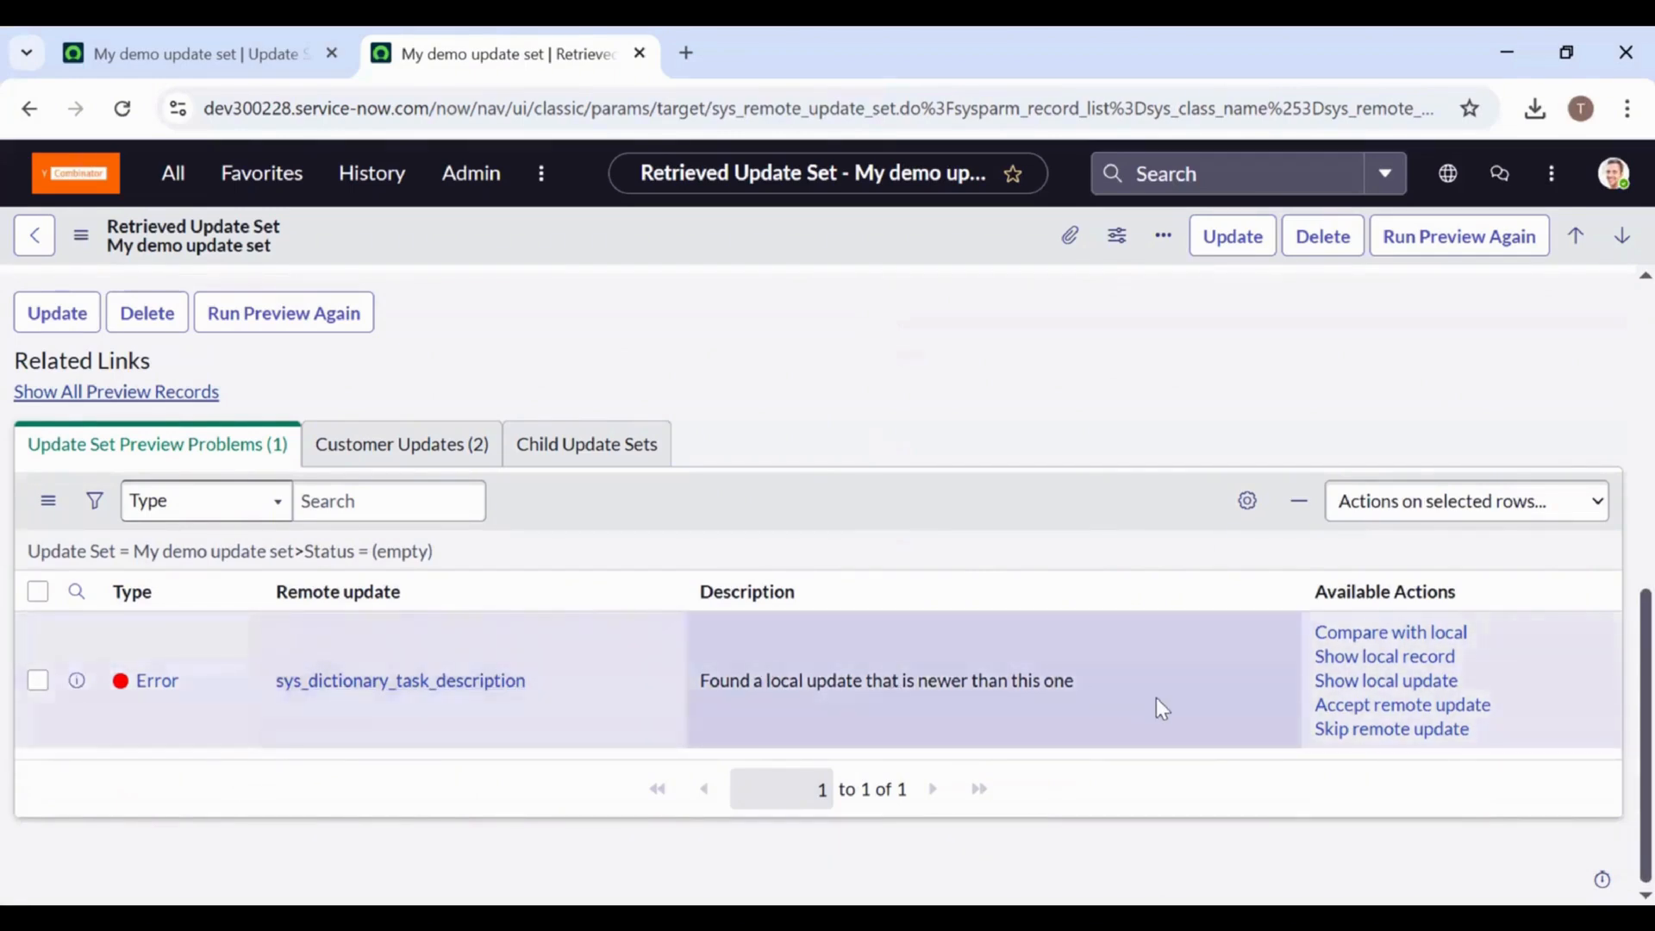
left_click(1420, 705)
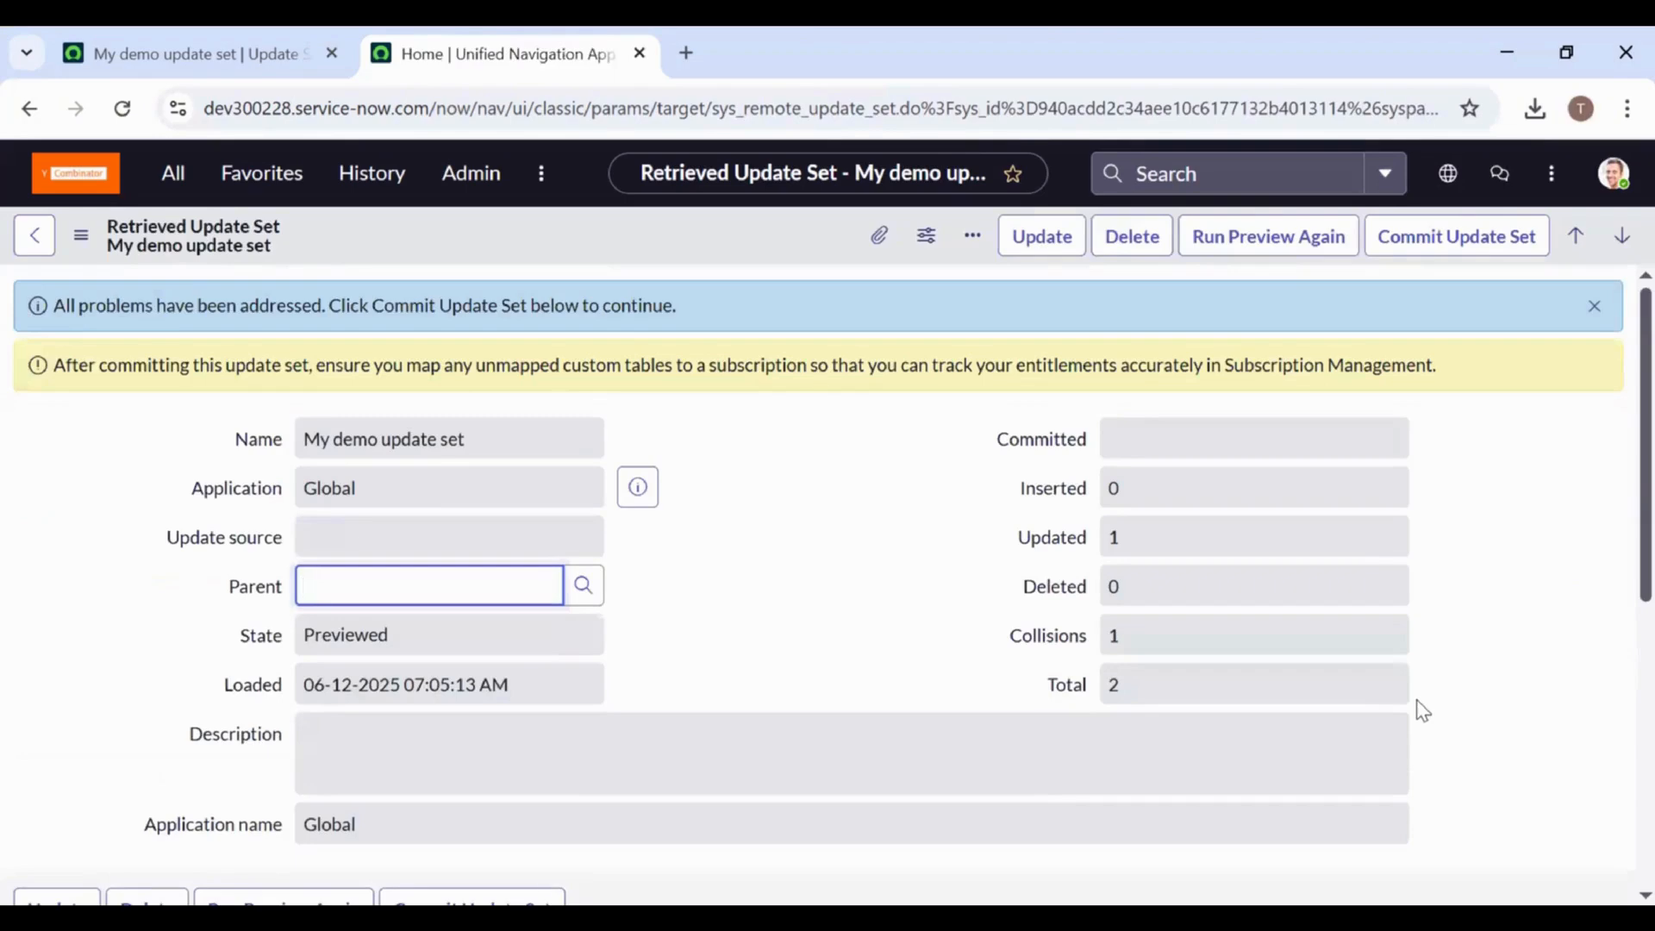
scroll(1418, 702, "down", 6)
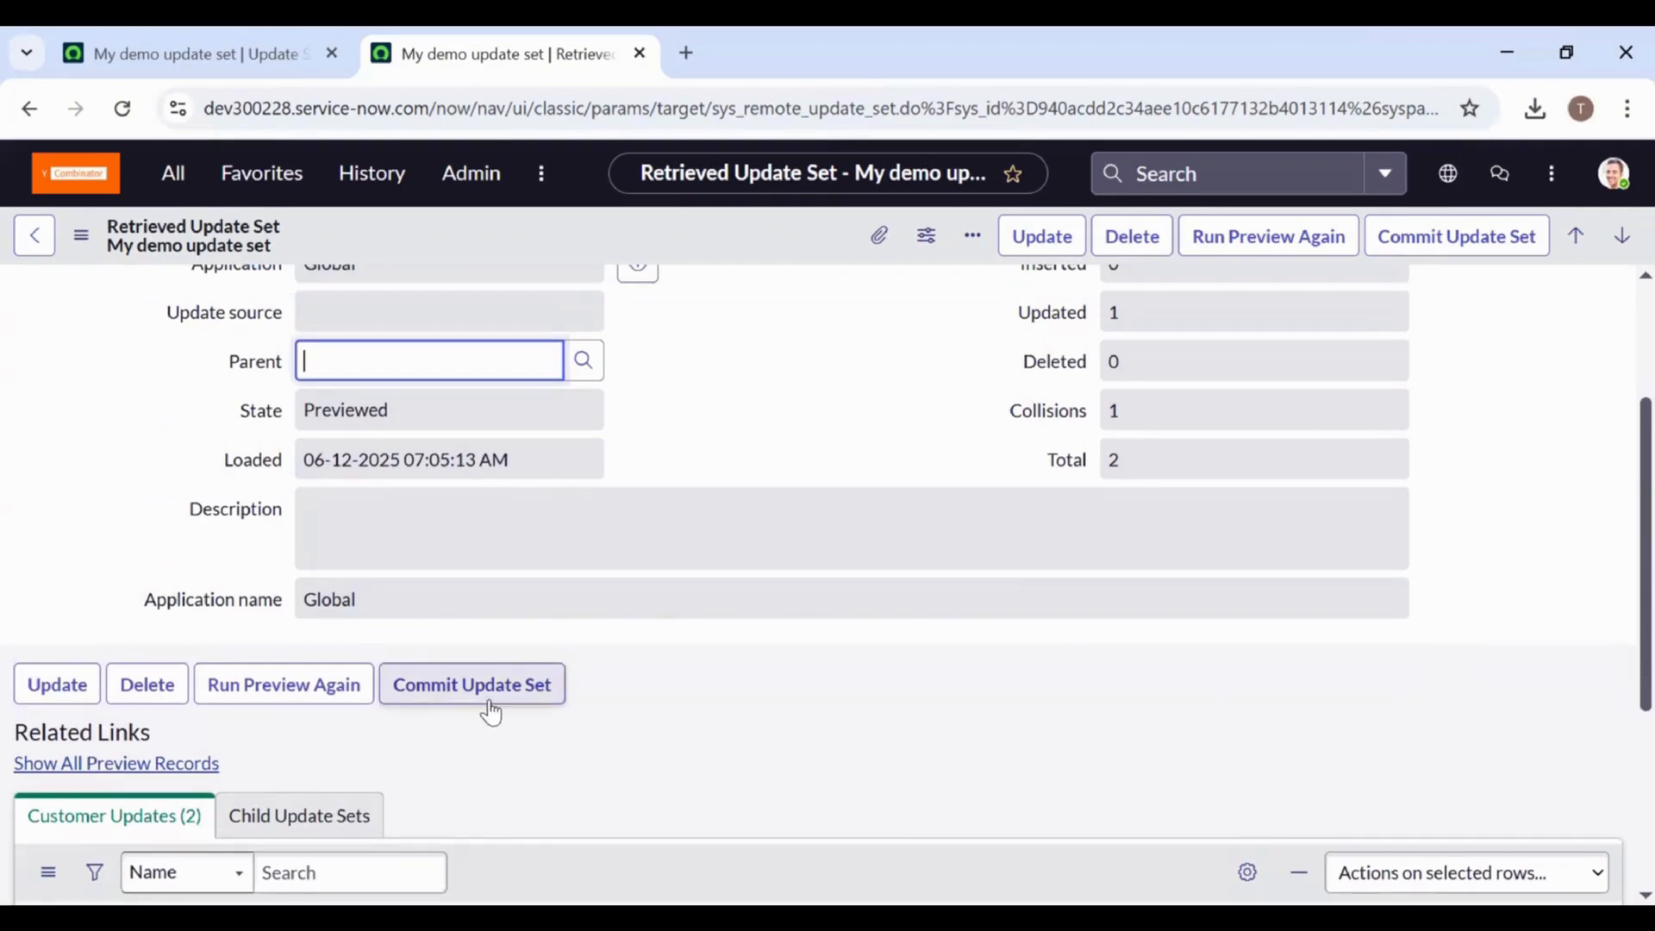
left_click(295, 697)
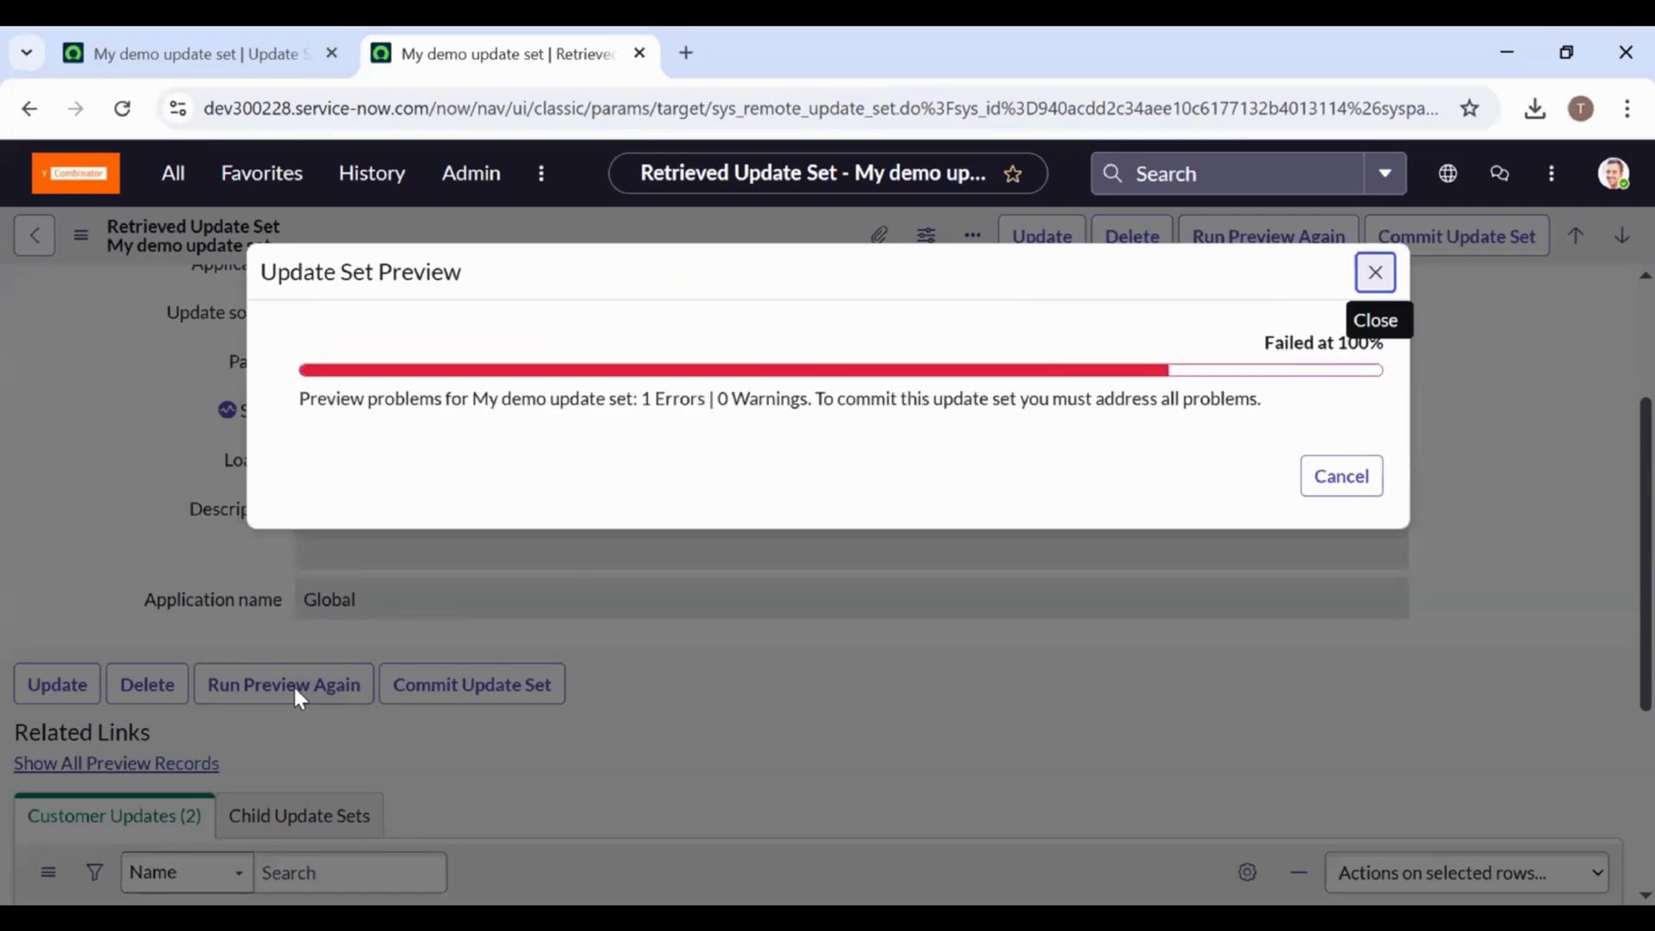
left_click(1375, 273)
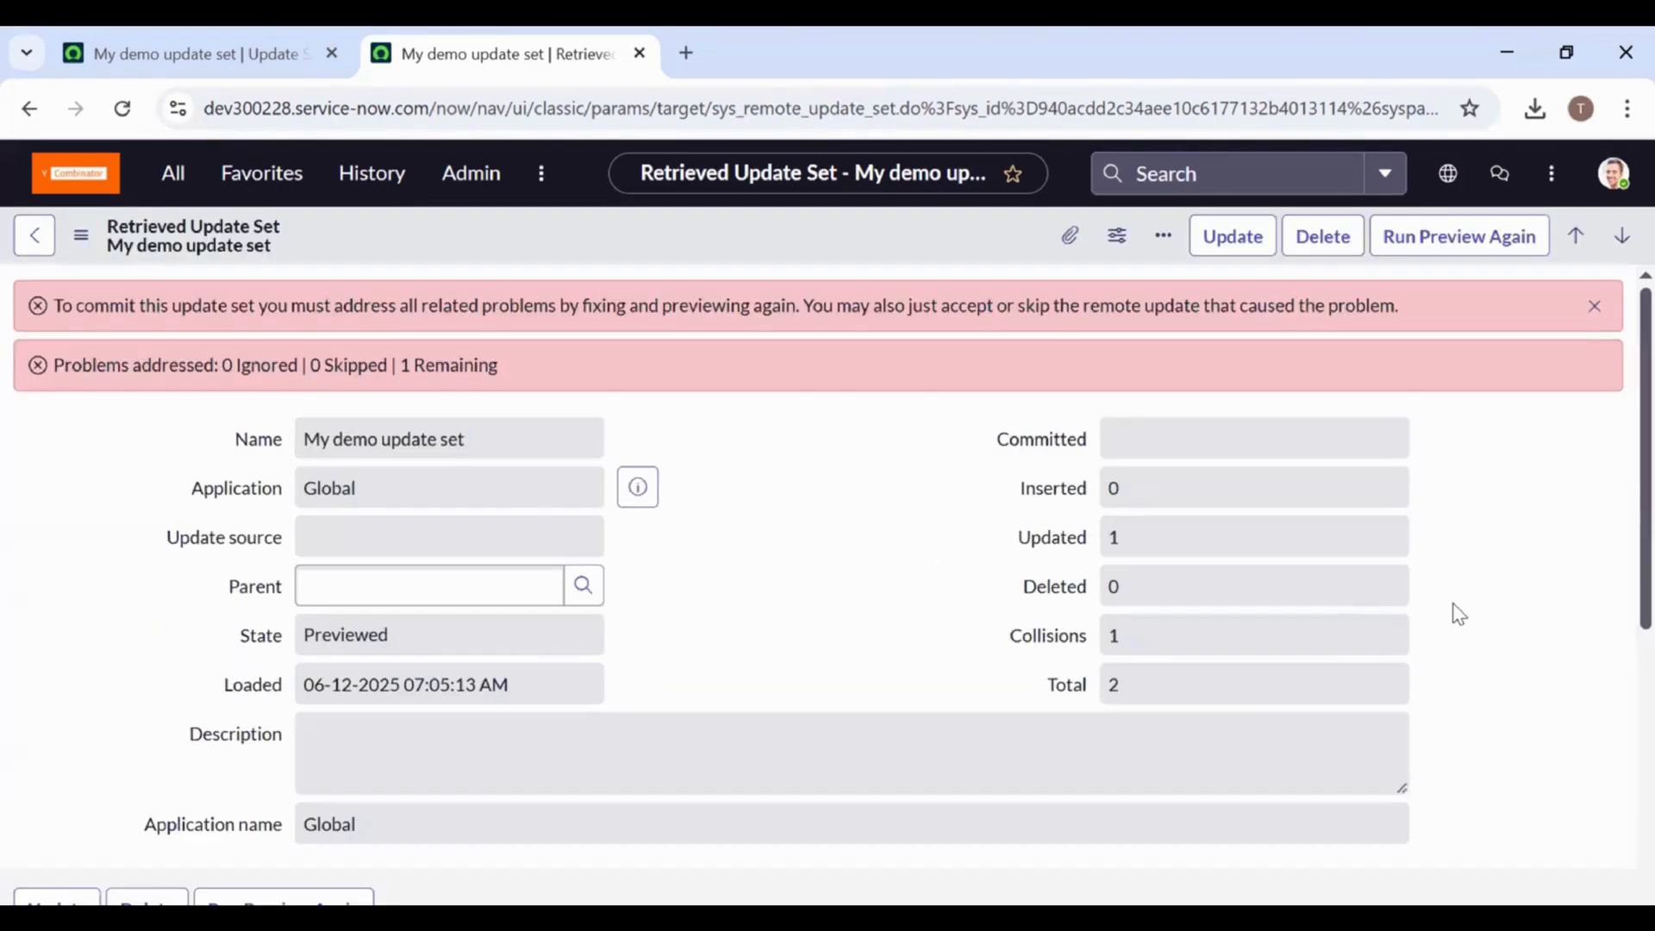
Resolve the sys_dictionary_task_description error from the repeated preview by accepting the remote update.
scroll(1458, 614, "down", 5)
scroll(1442, 609, "down", 1)
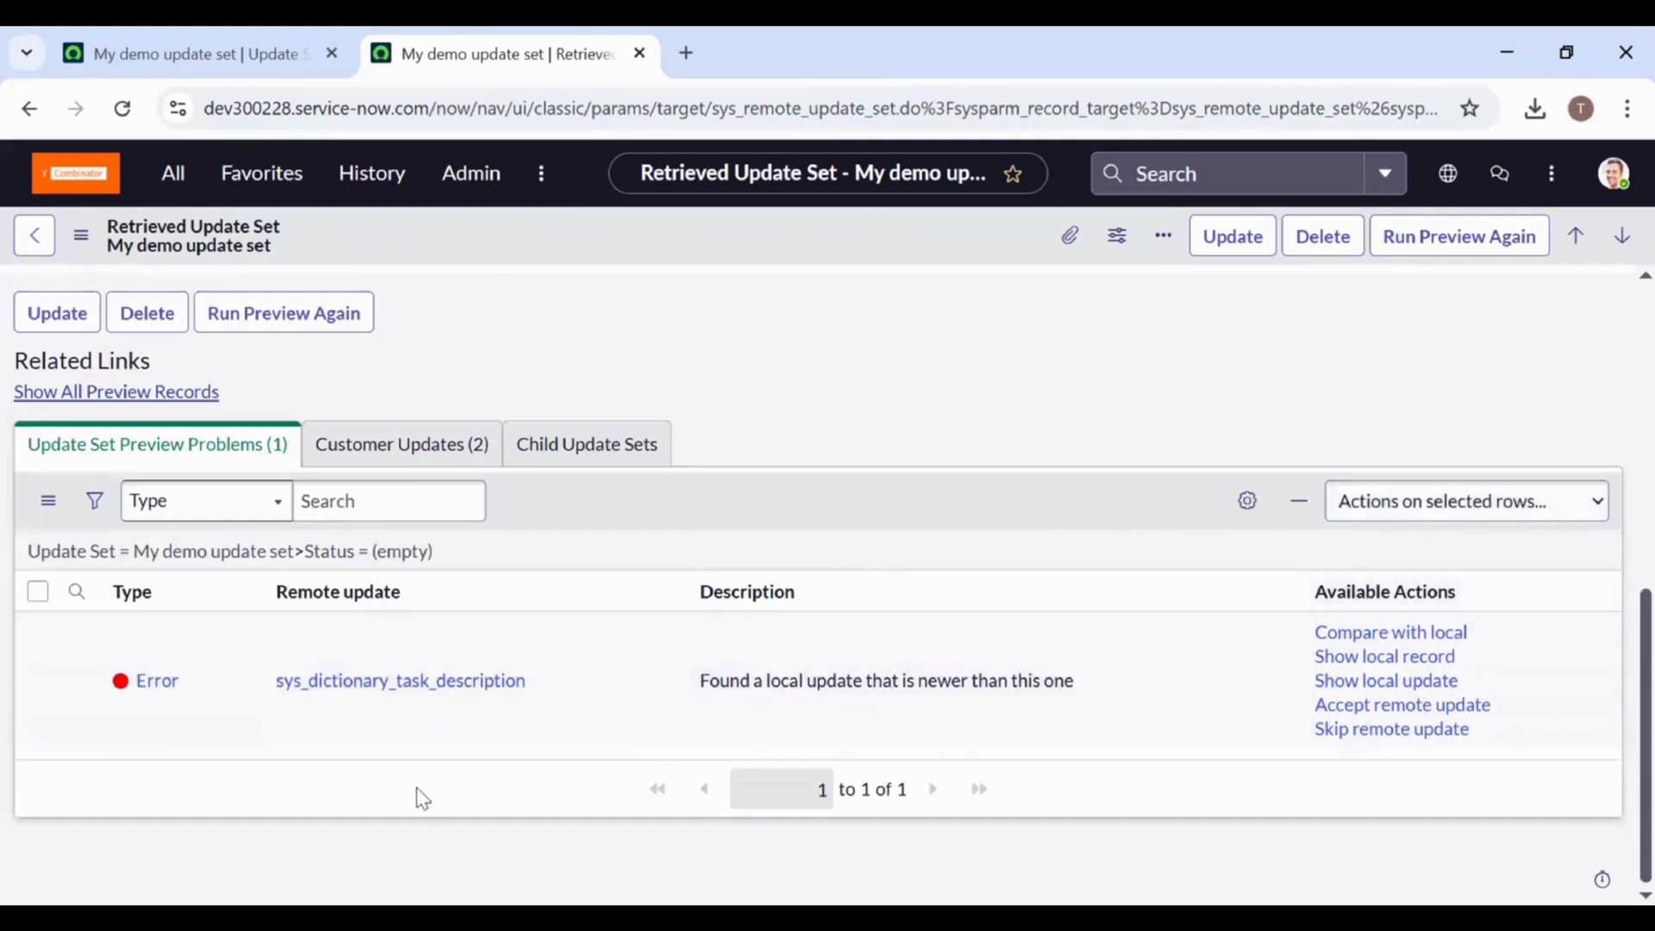
left_click(1347, 707)
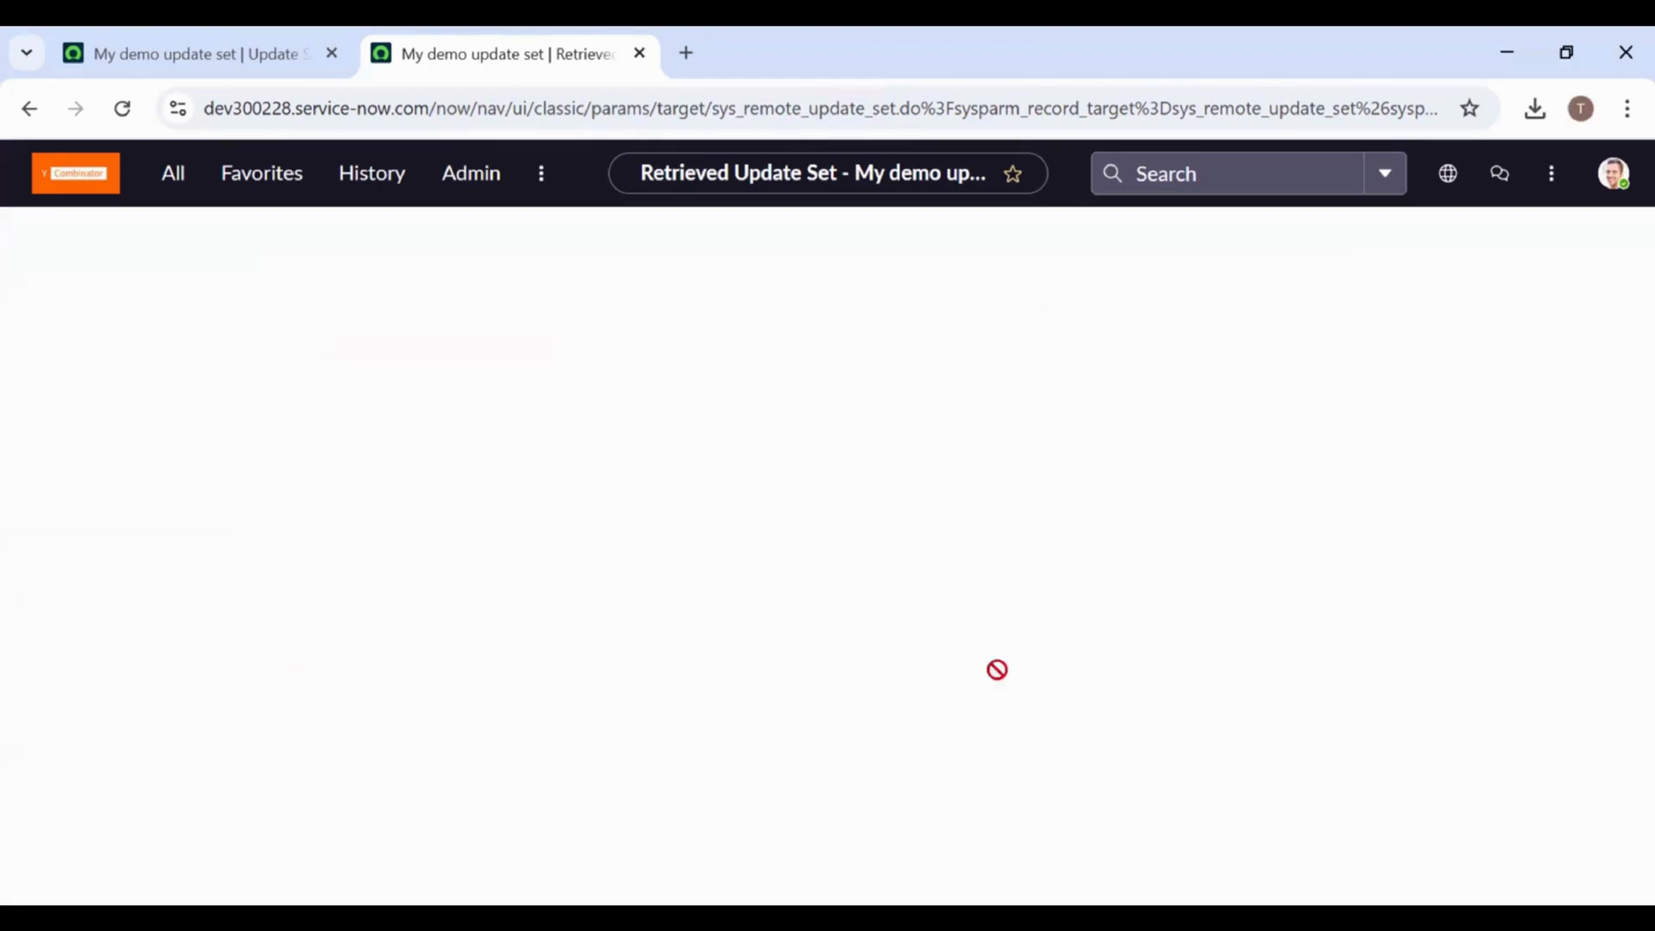
Commit the retrieved "My demo update set" and close the commit dialog.
scroll(748, 642, "down", 5)
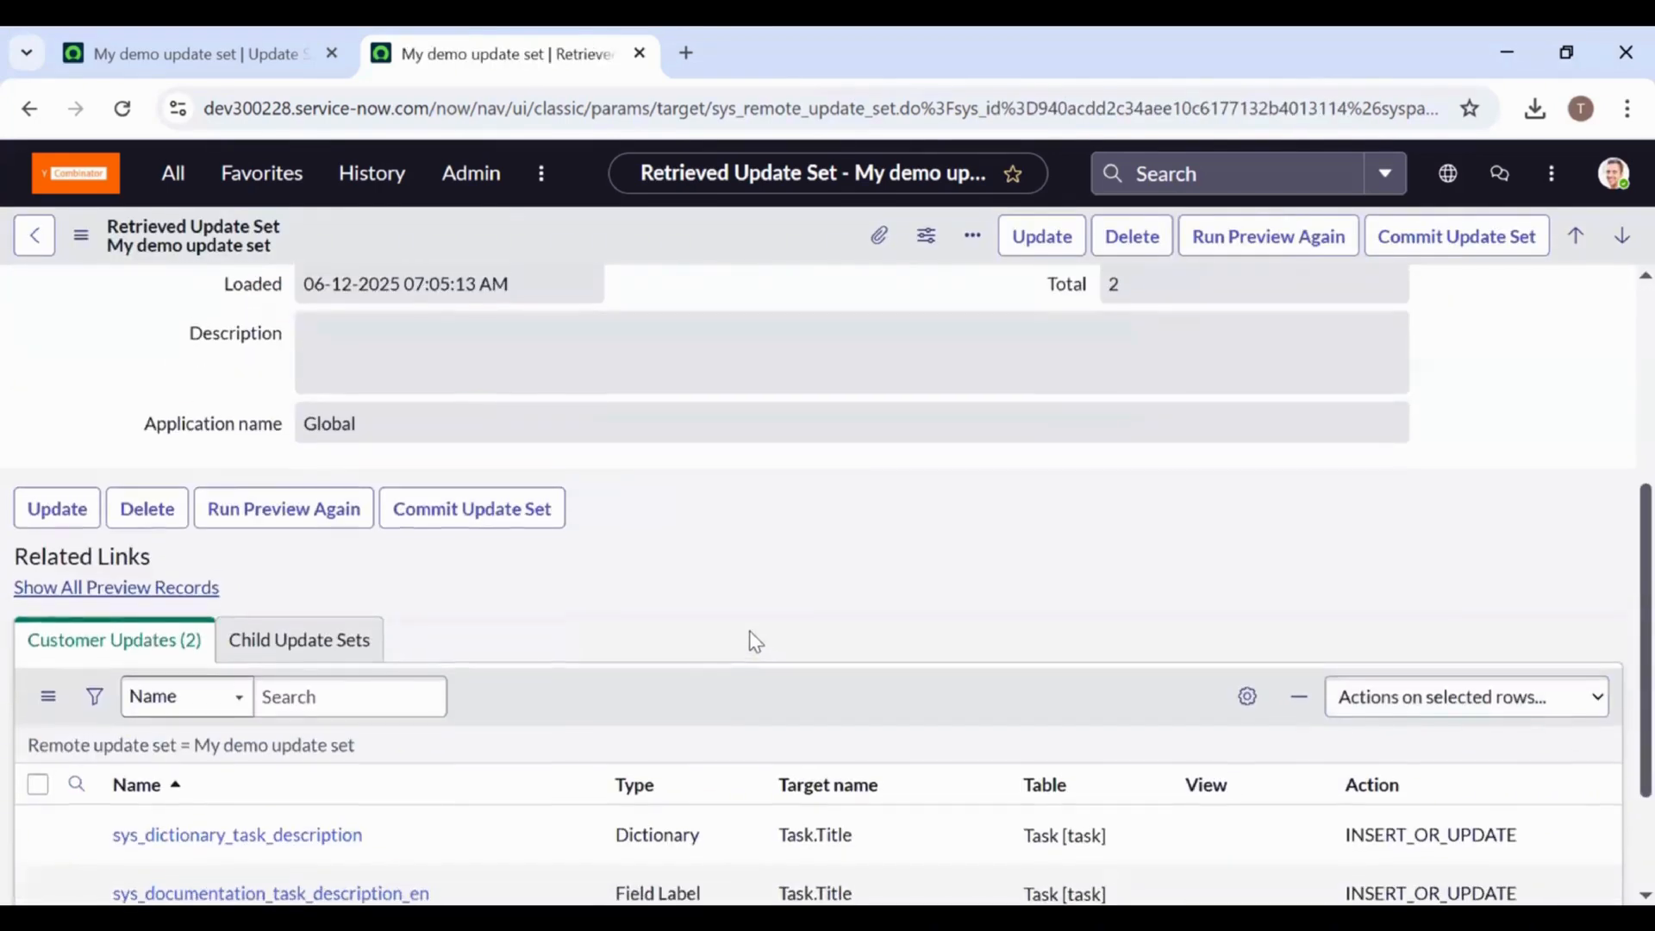
left_click(520, 527)
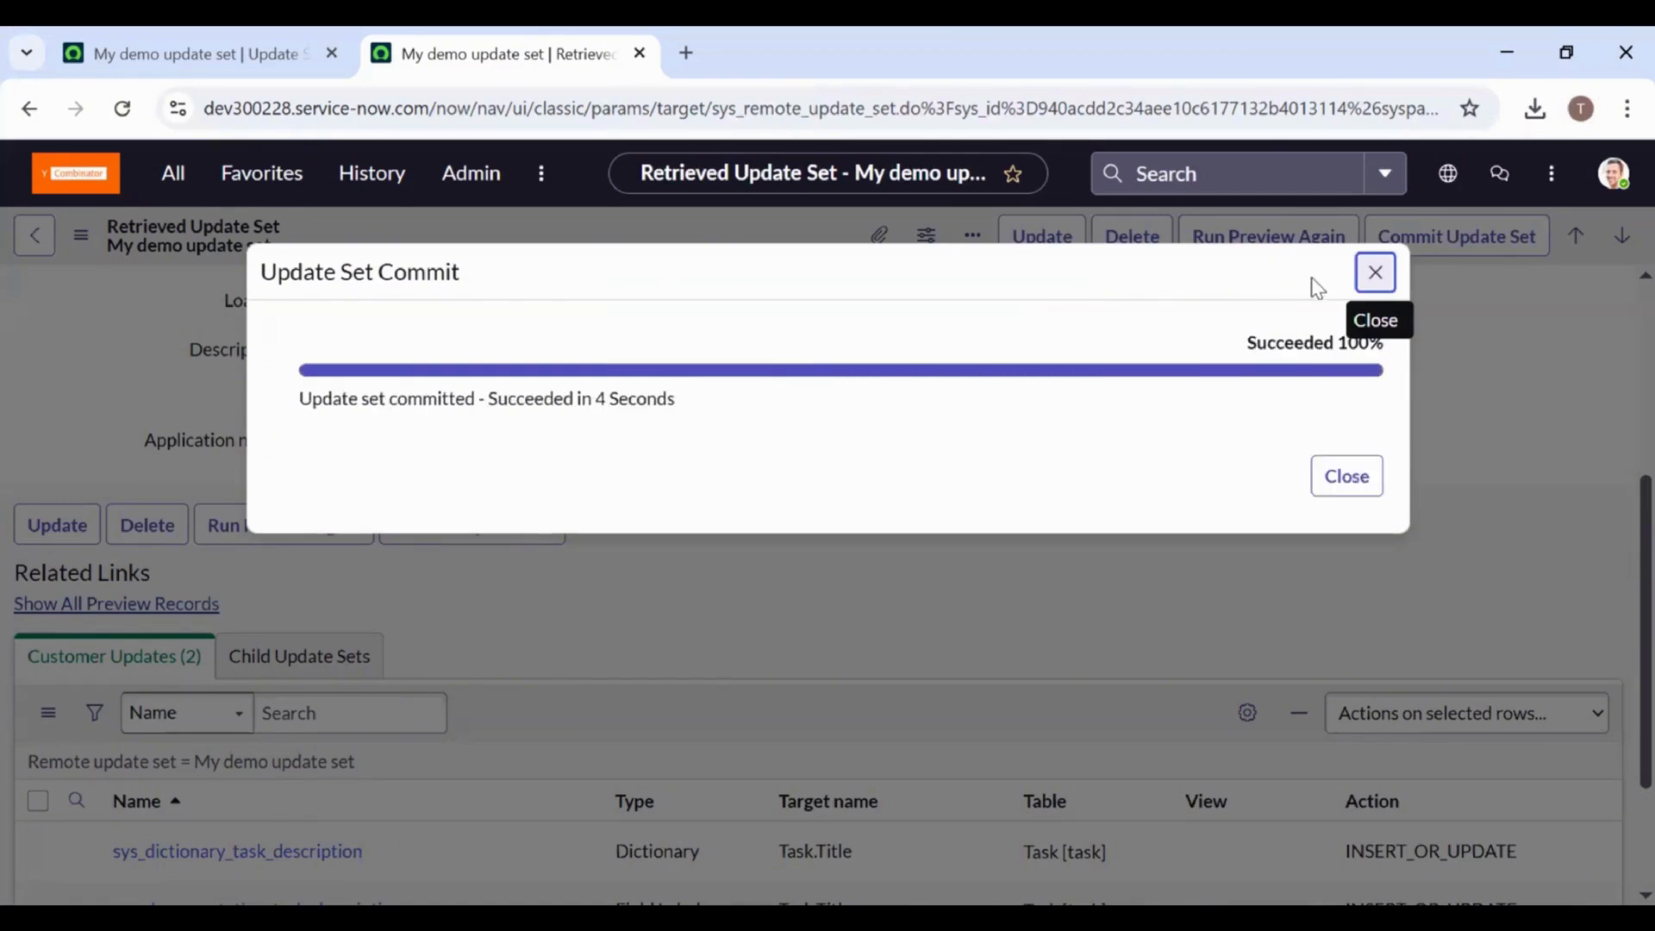
left_click(1377, 274)
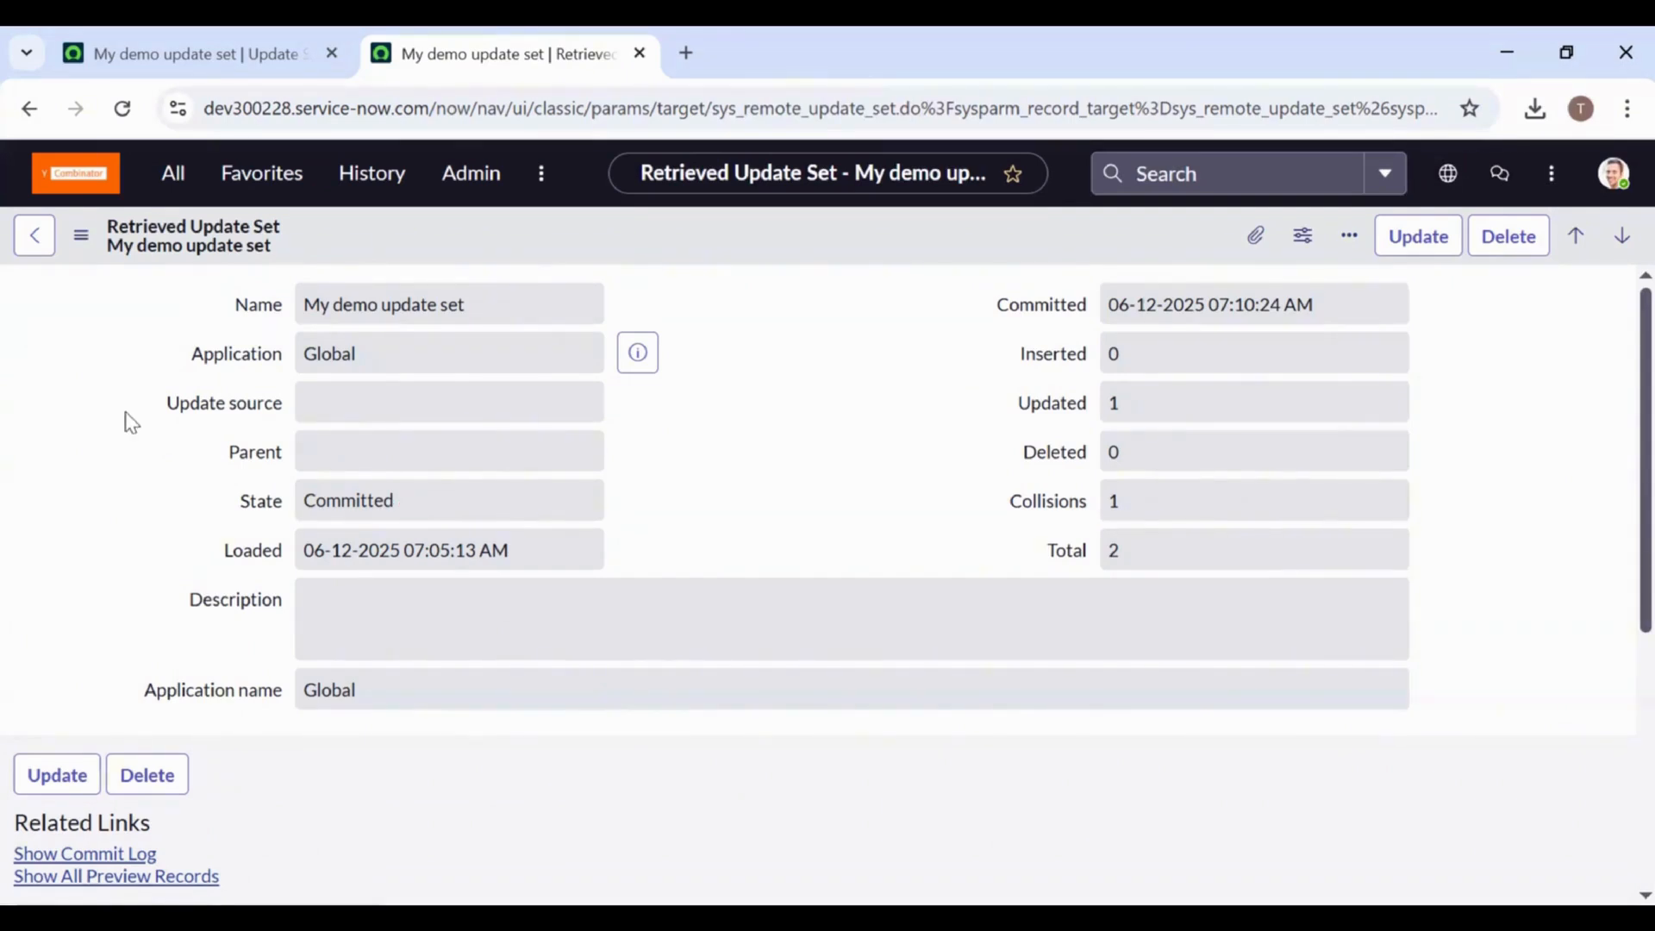
Open a new incident form with incident.do and check the label of the field below Short description.
left_click(181, 183)
left_click_drag(147, 233, 4, 247)
type("incident.do")
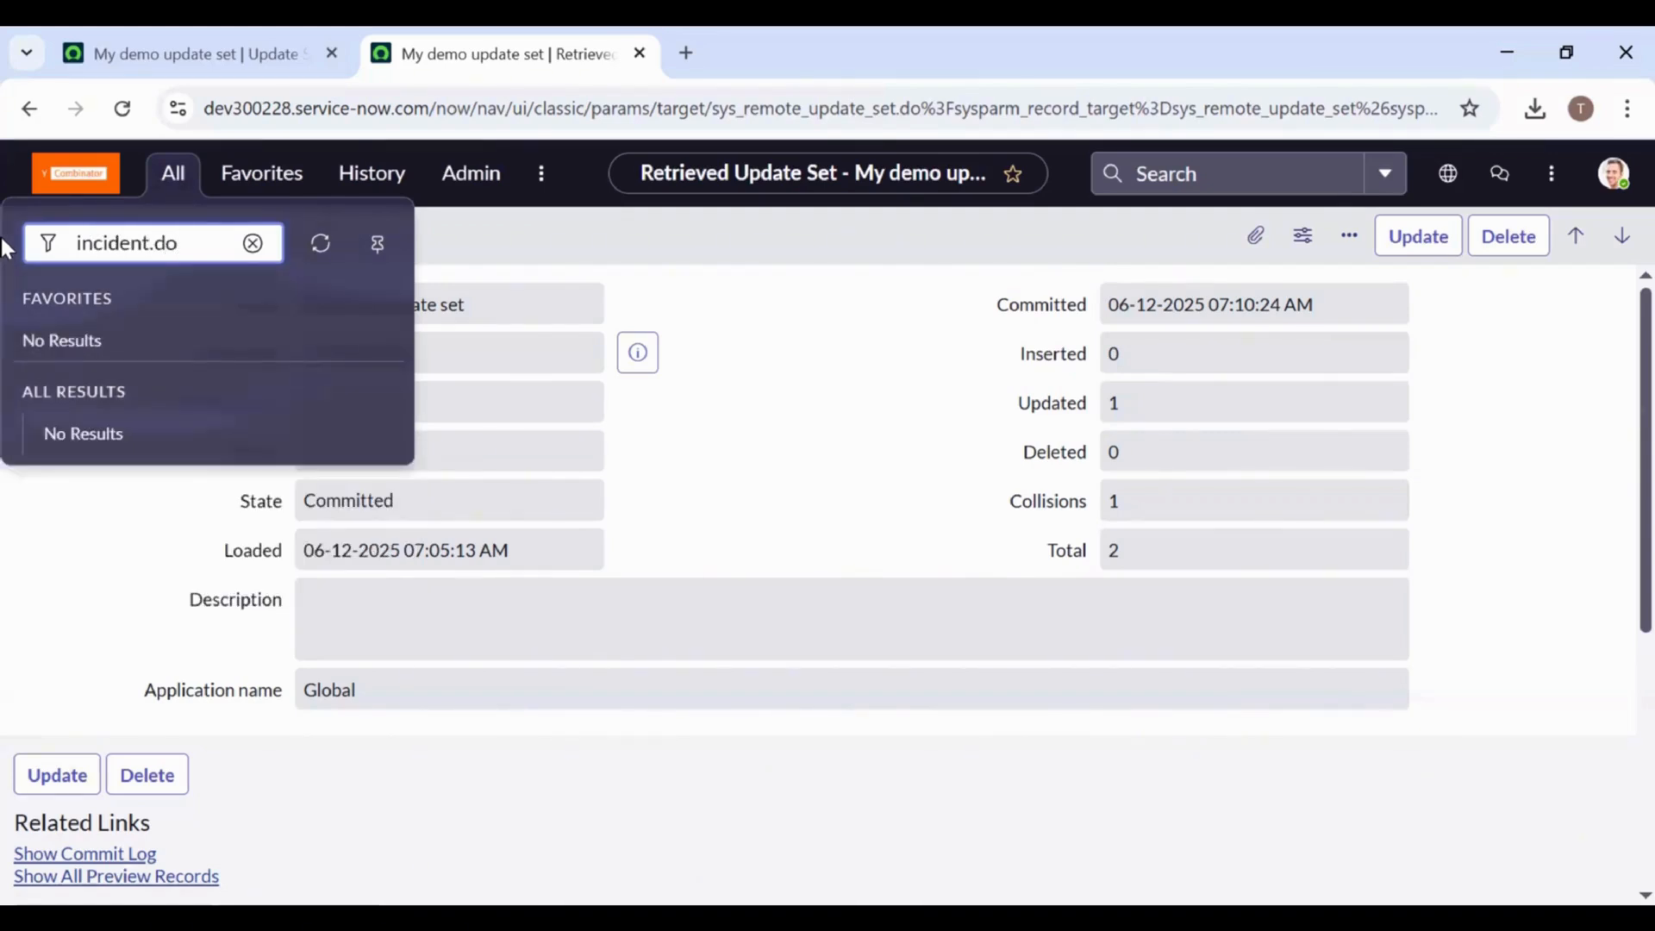
key("Return")
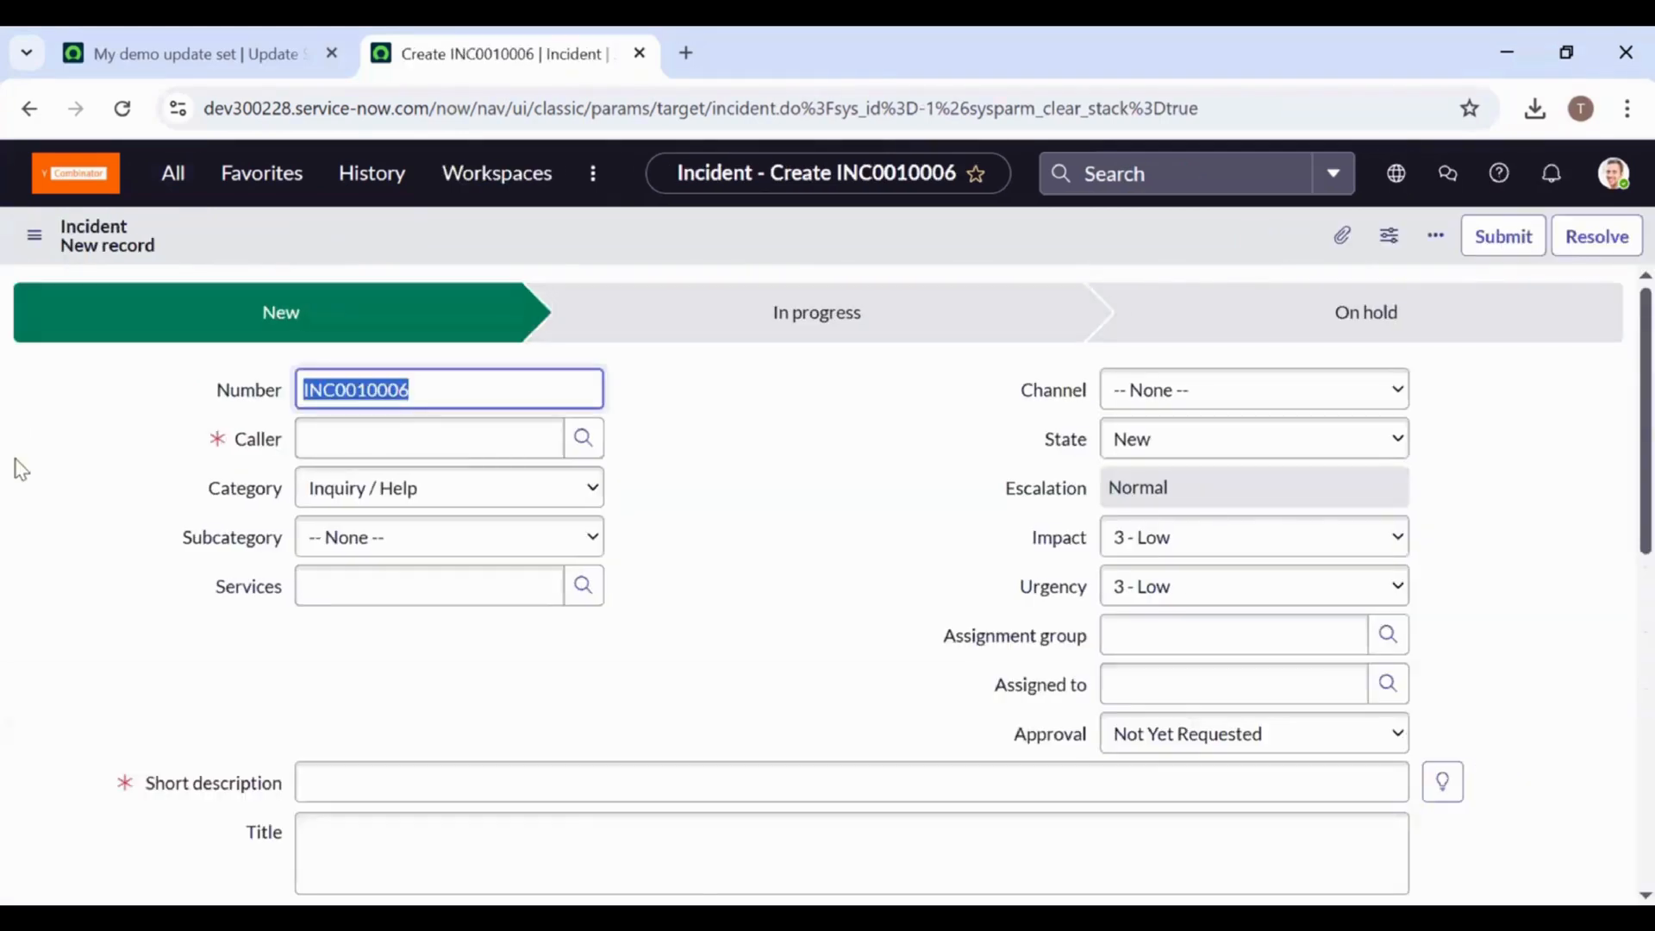
scroll(19, 468, "down", 4)
left_click_drag(214, 508, 310, 491)
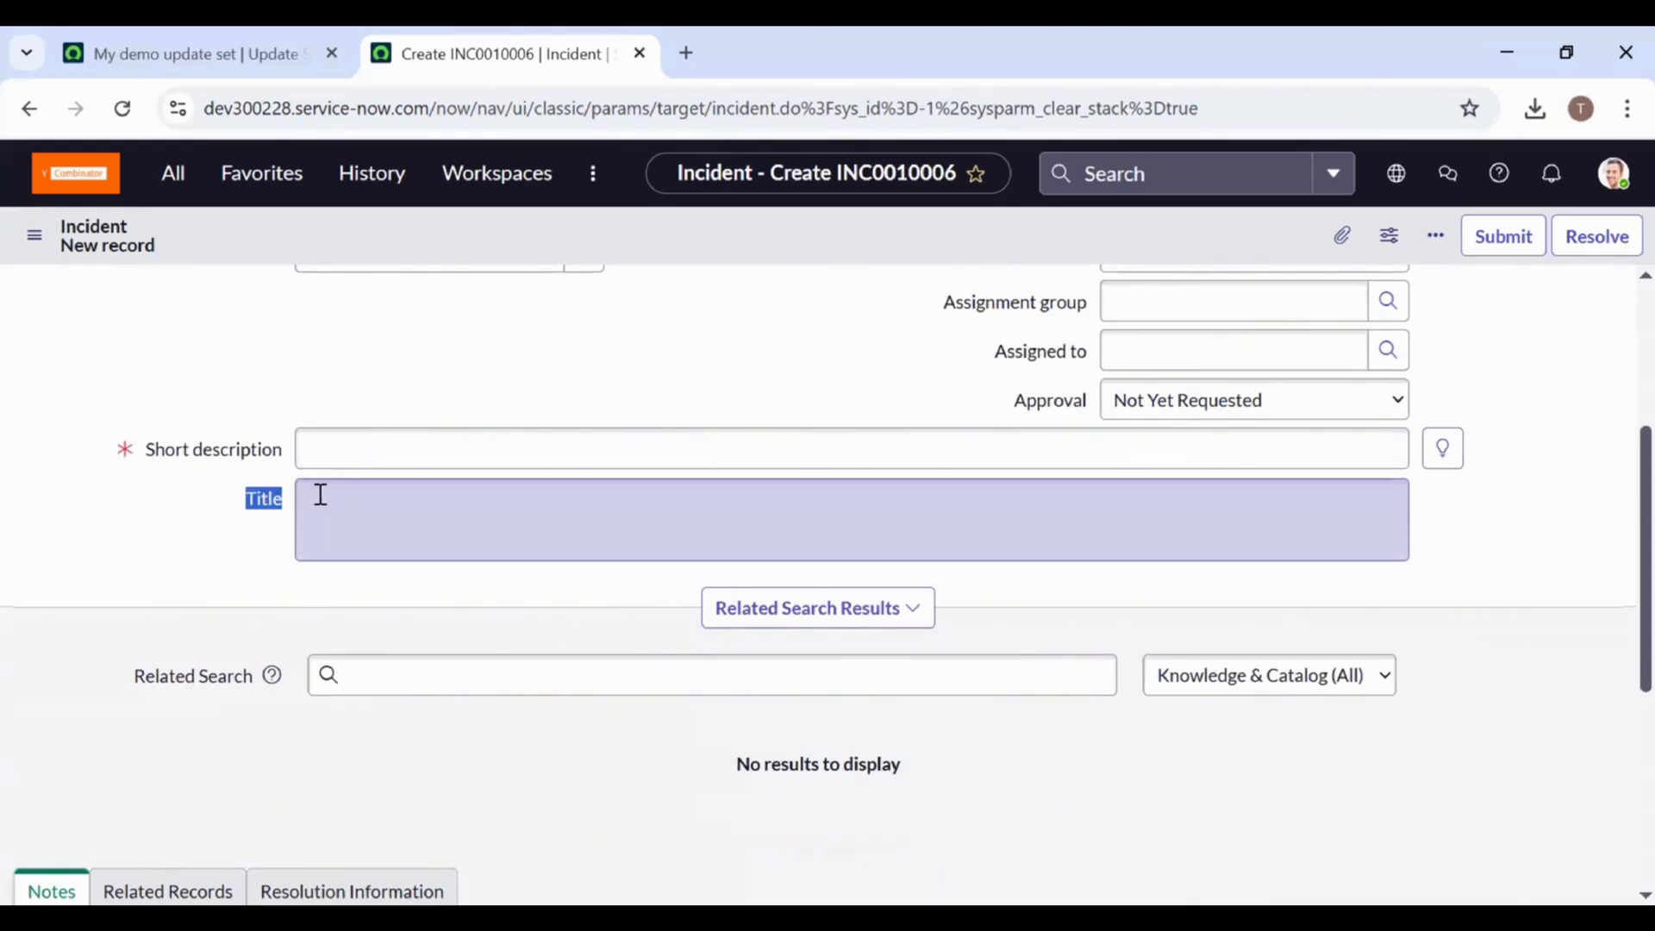
left_click(220, 568)
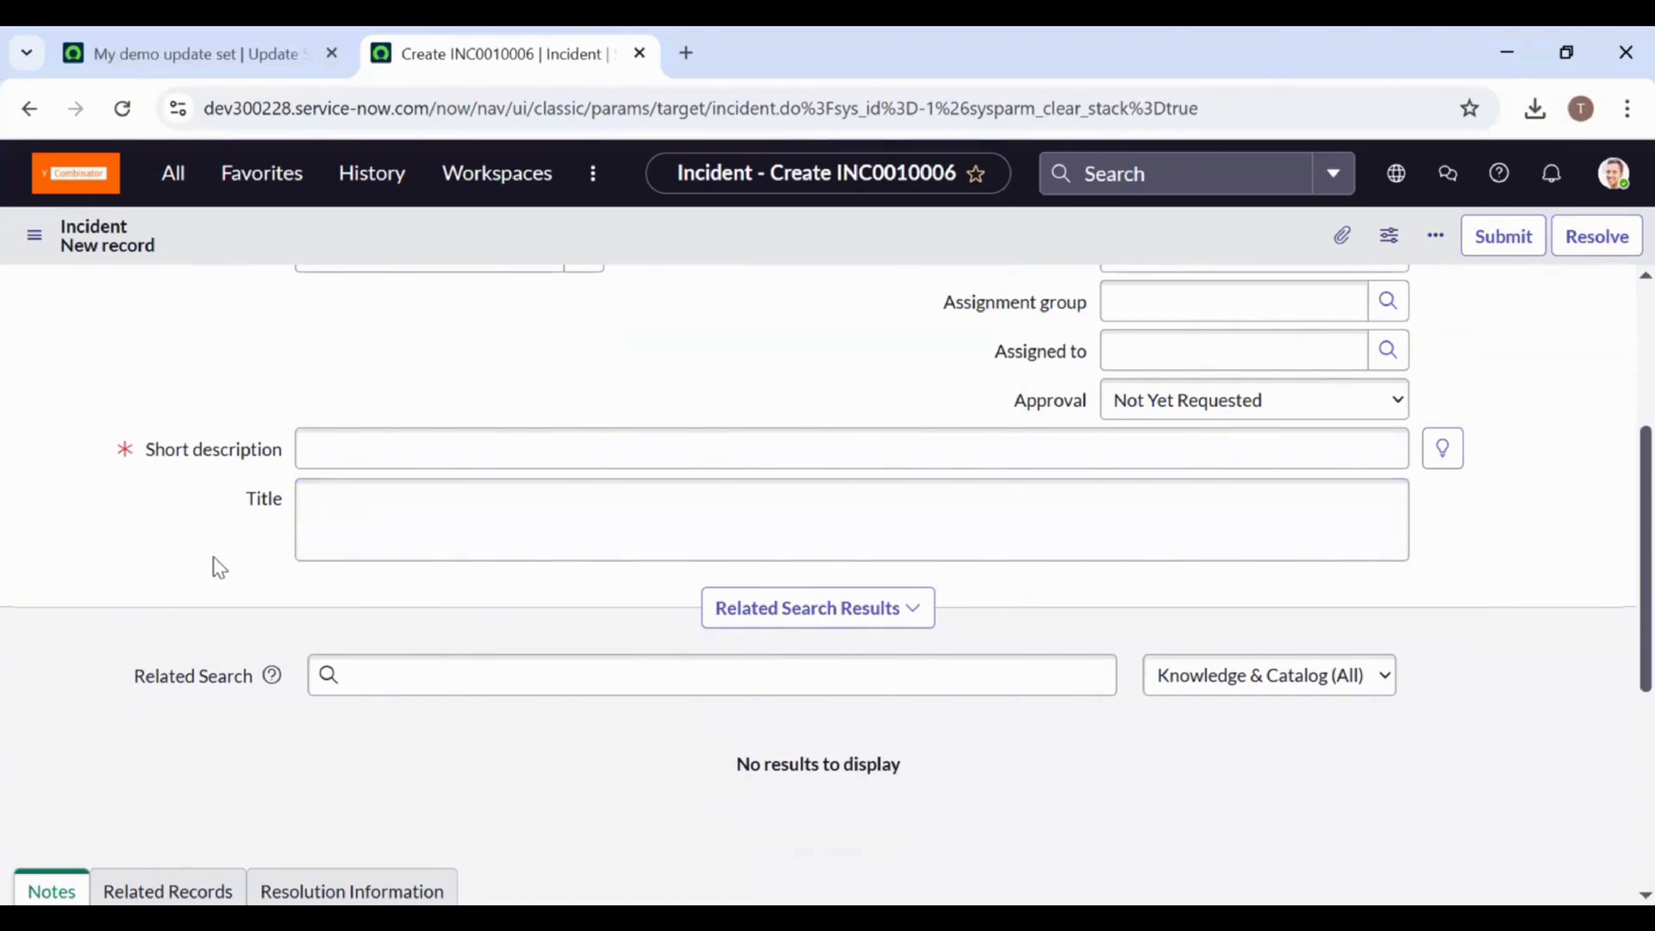
scroll(220, 568, "up", 3)
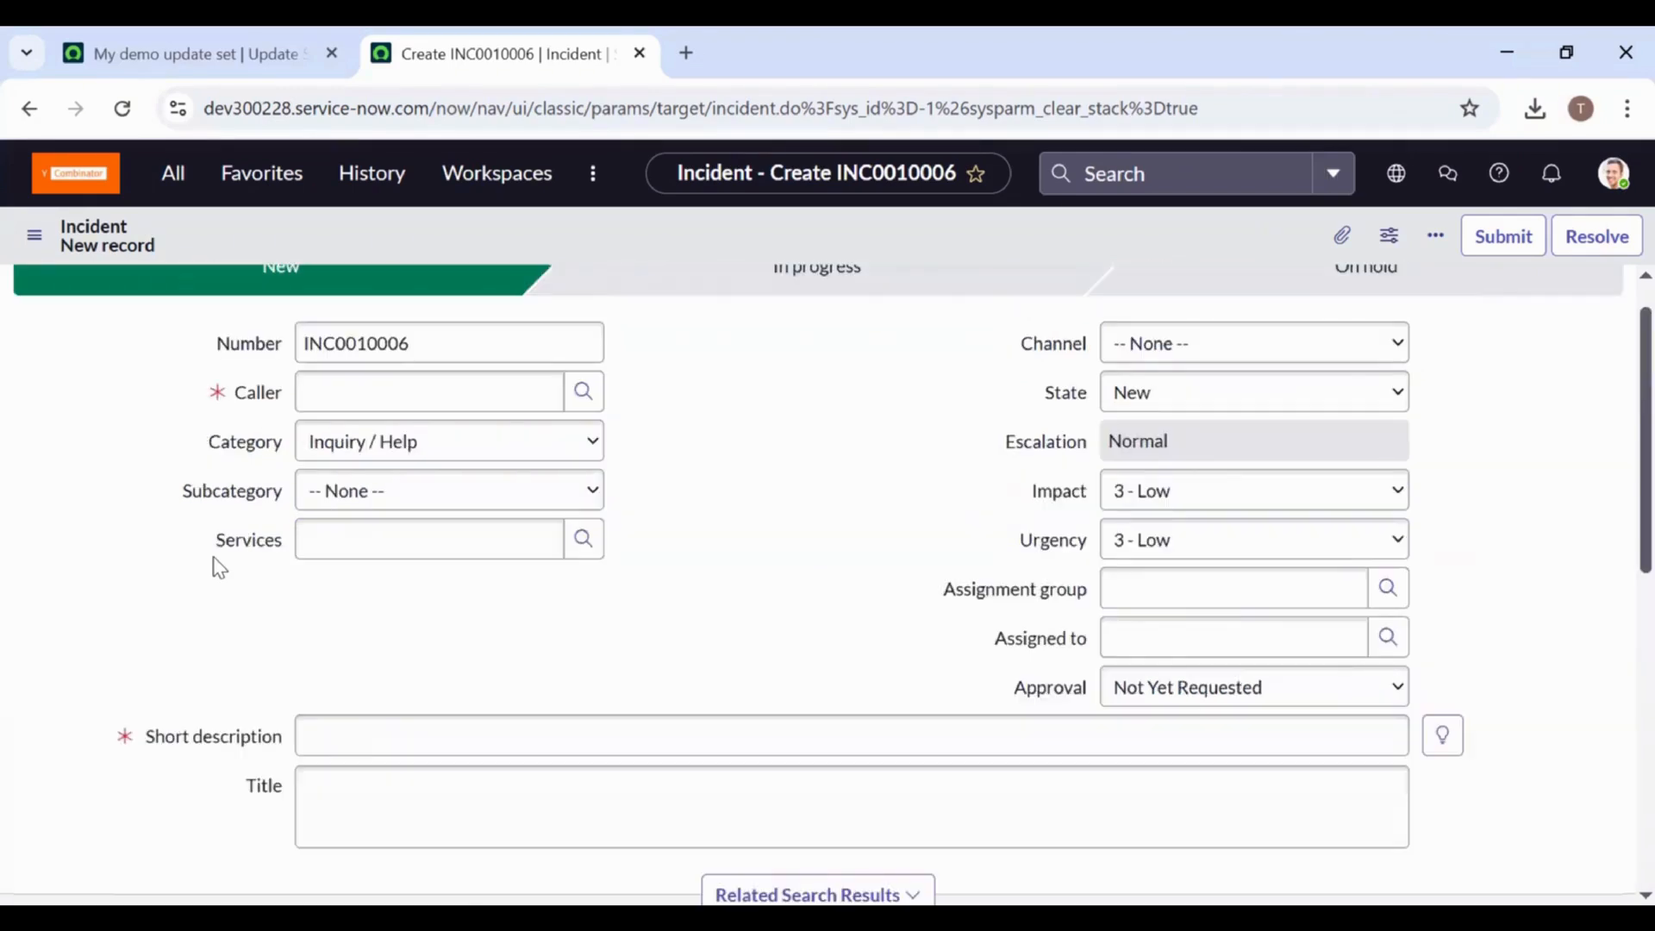